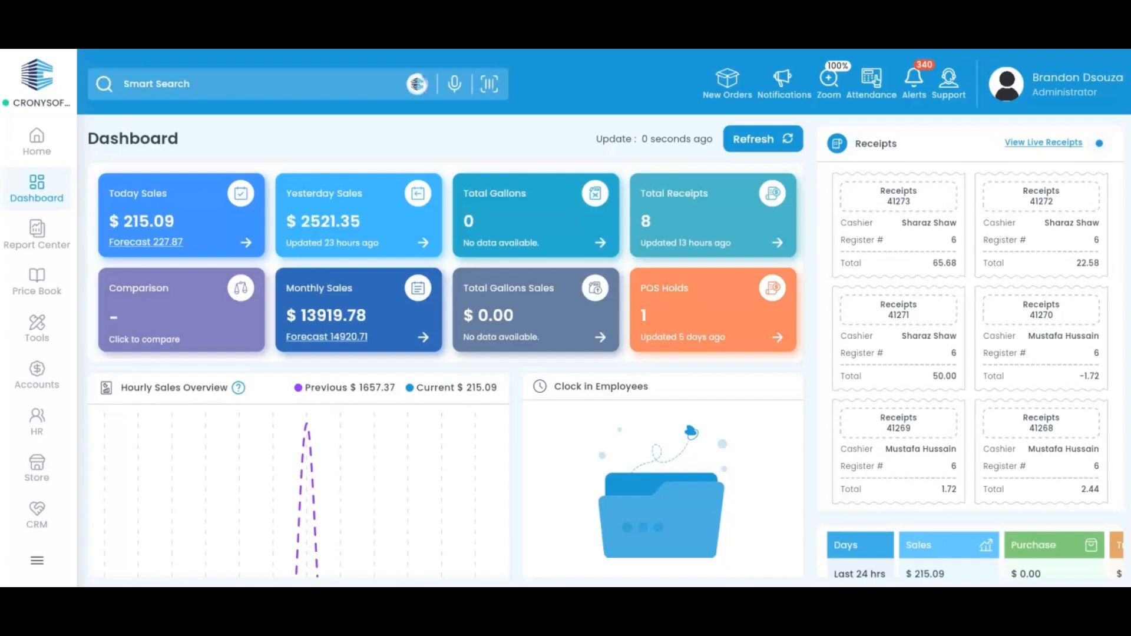
- Find the Purchase Orders module by searching for purchase order and open it
left_click(52, 286)
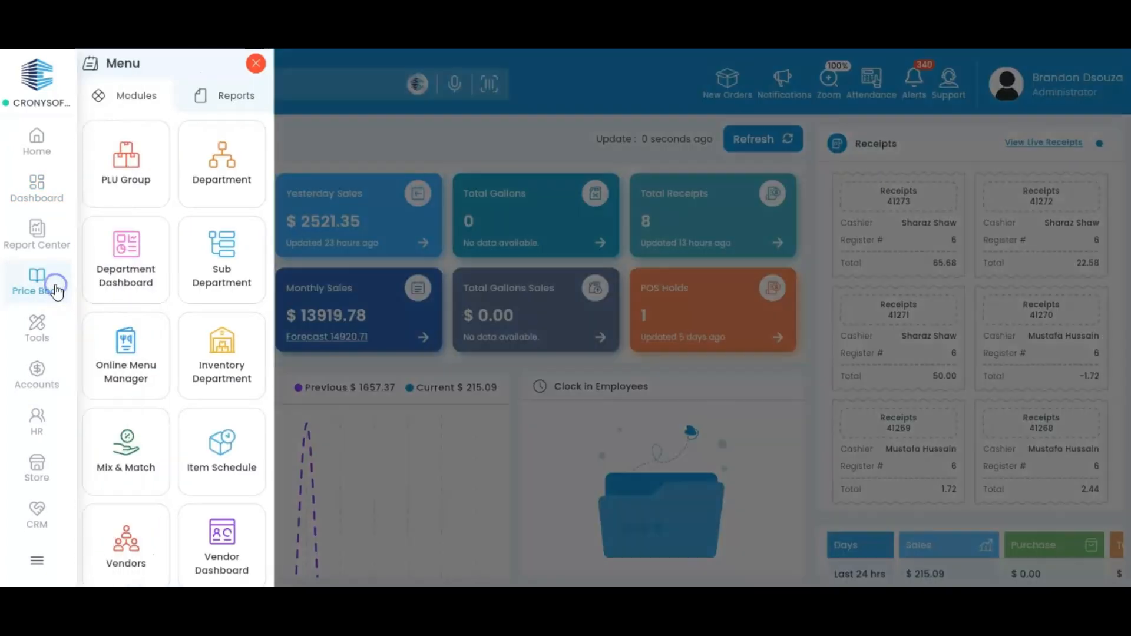
scroll(182, 300, "down", 2)
scroll(182, 302, "down", 2)
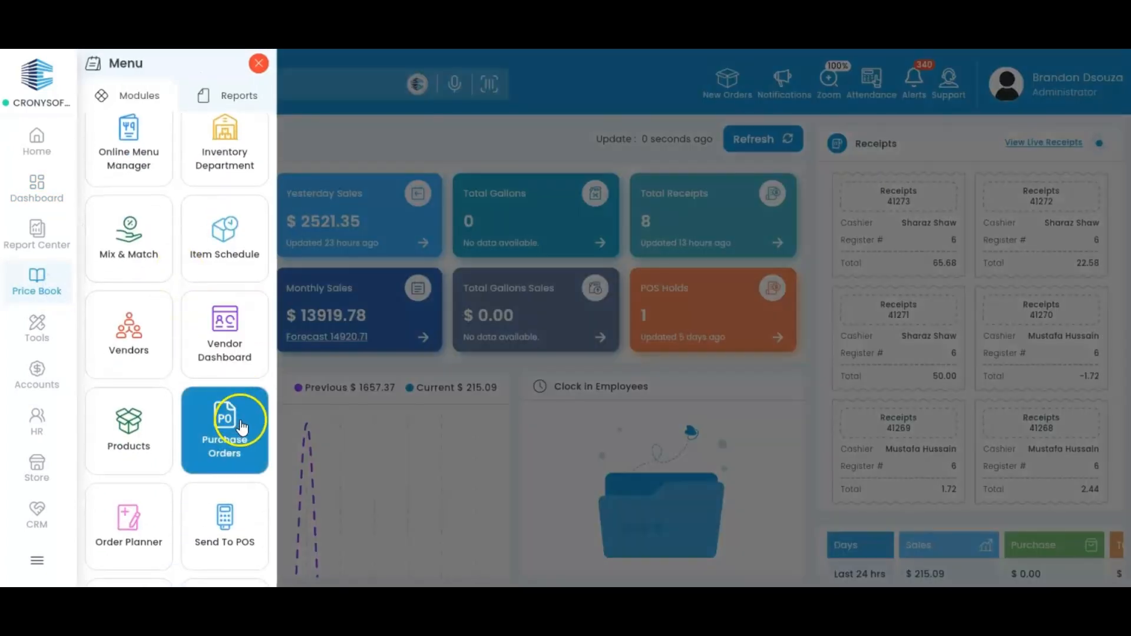
left_click(322, 89)
type("rchase order")
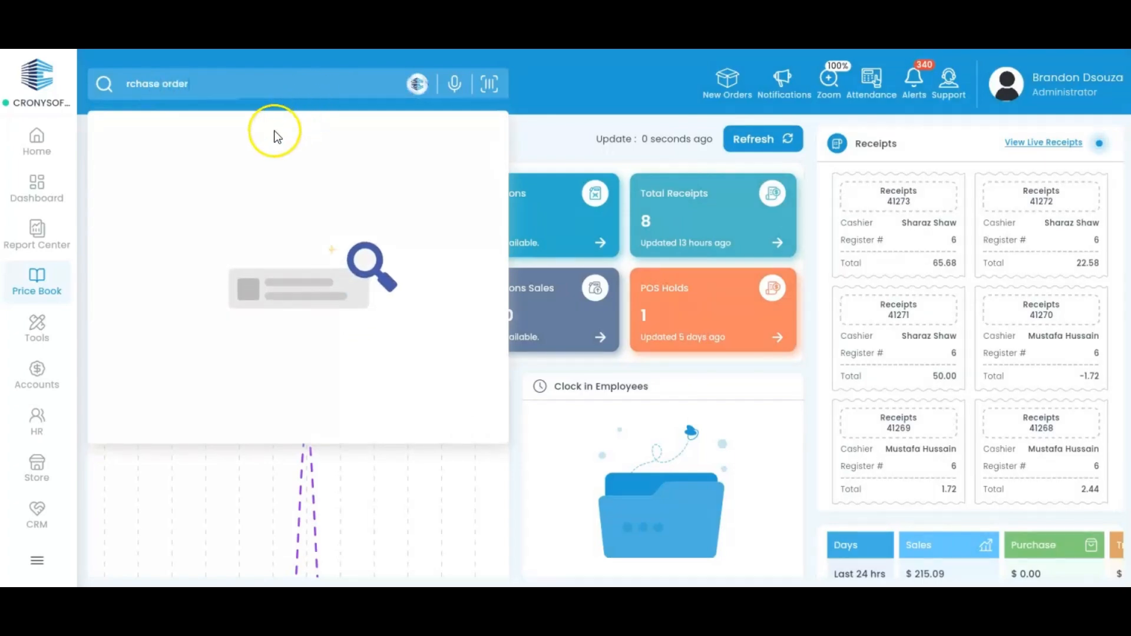
left_click(210, 246)
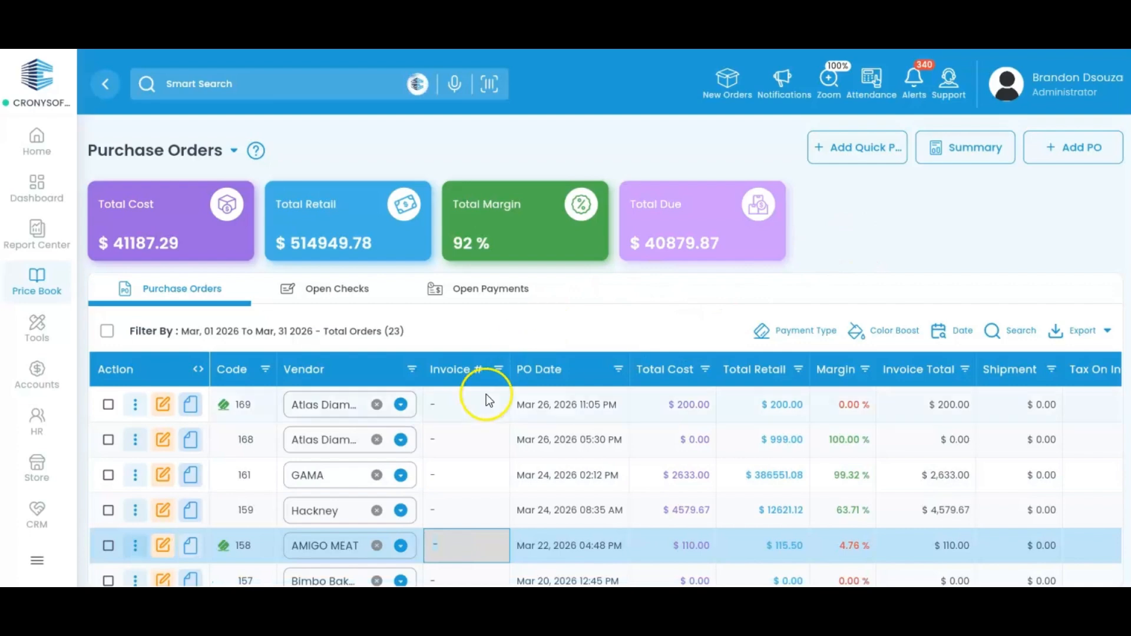
- Create a blank purchase order for the vendor Coca-Cola Southwest Beverages LLC and save it
left_click(1052, 147)
left_click(605, 189)
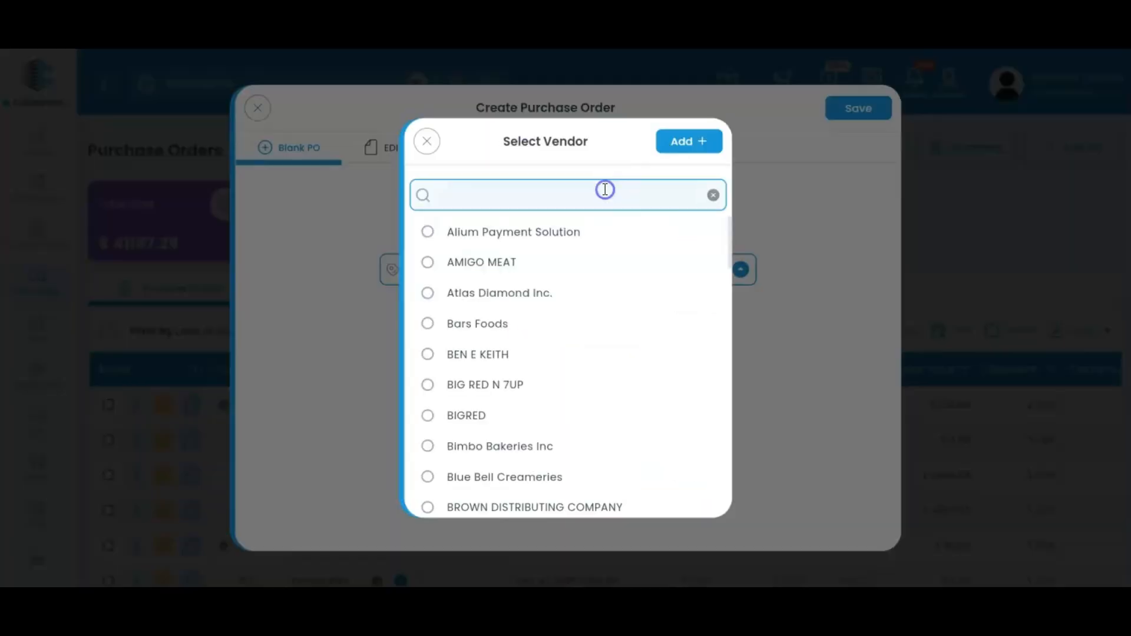
type("coca")
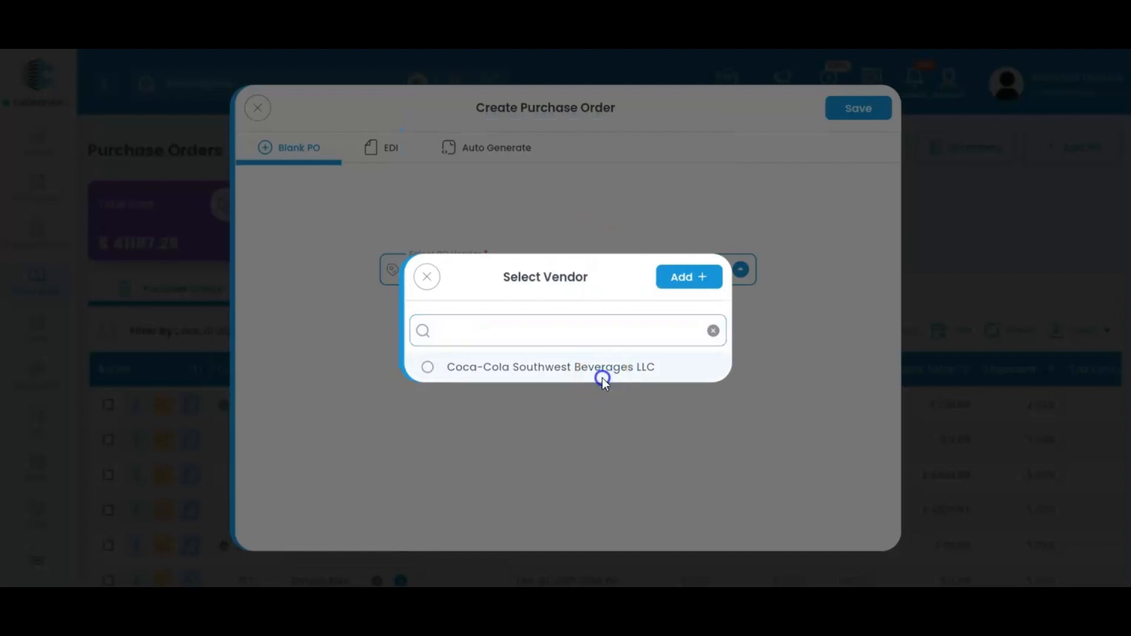
left_click(602, 371)
left_click(860, 111)
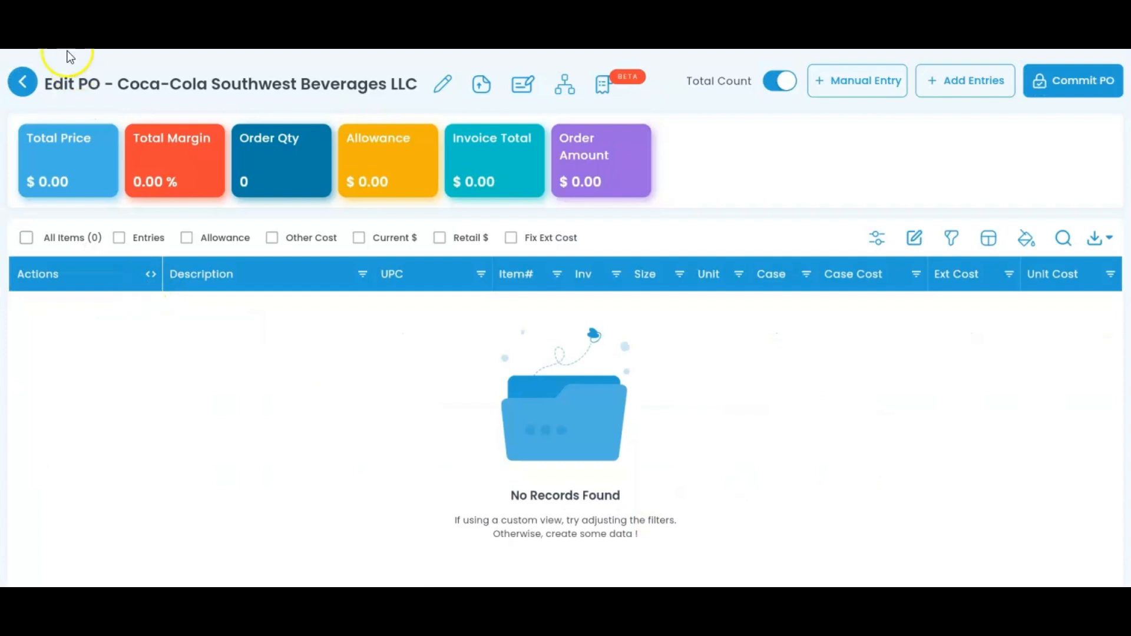
- Enable the Unit Cost column in the purchase order's item table and place it directly after the Unit column
left_click(988, 238)
left_click(857, 506)
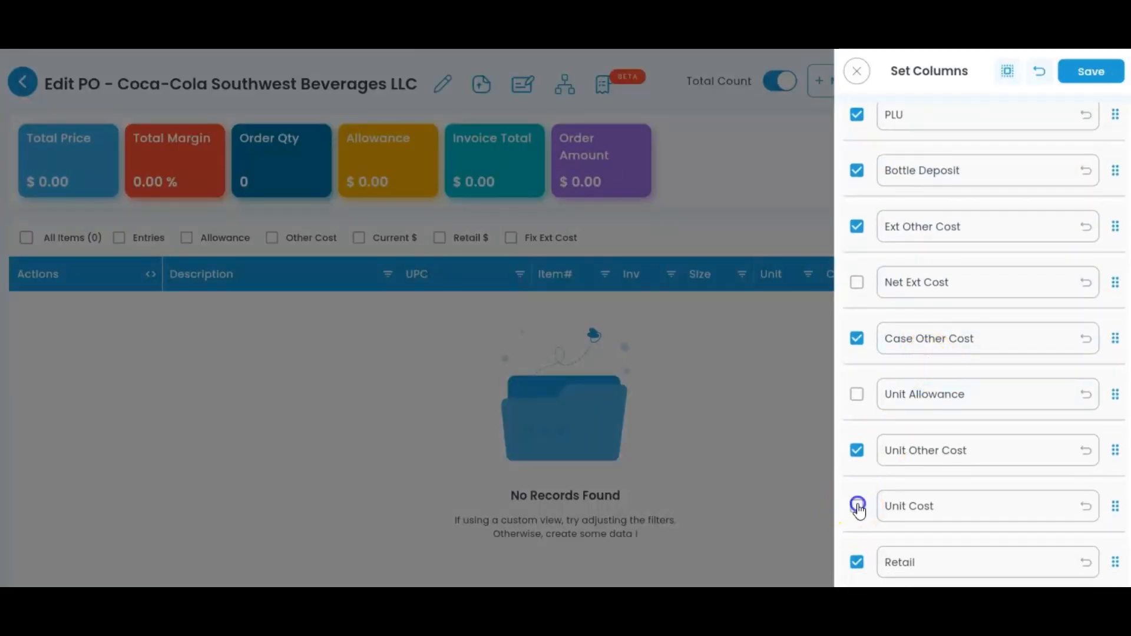
left_click(506, 288)
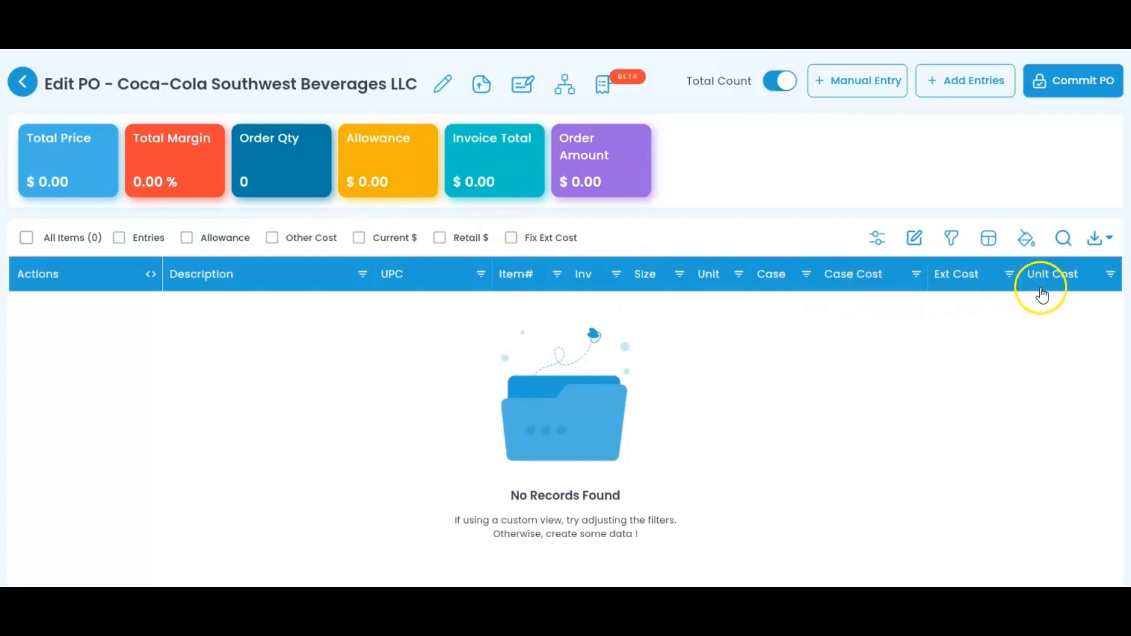
left_click_drag(1041, 288, 772, 286)
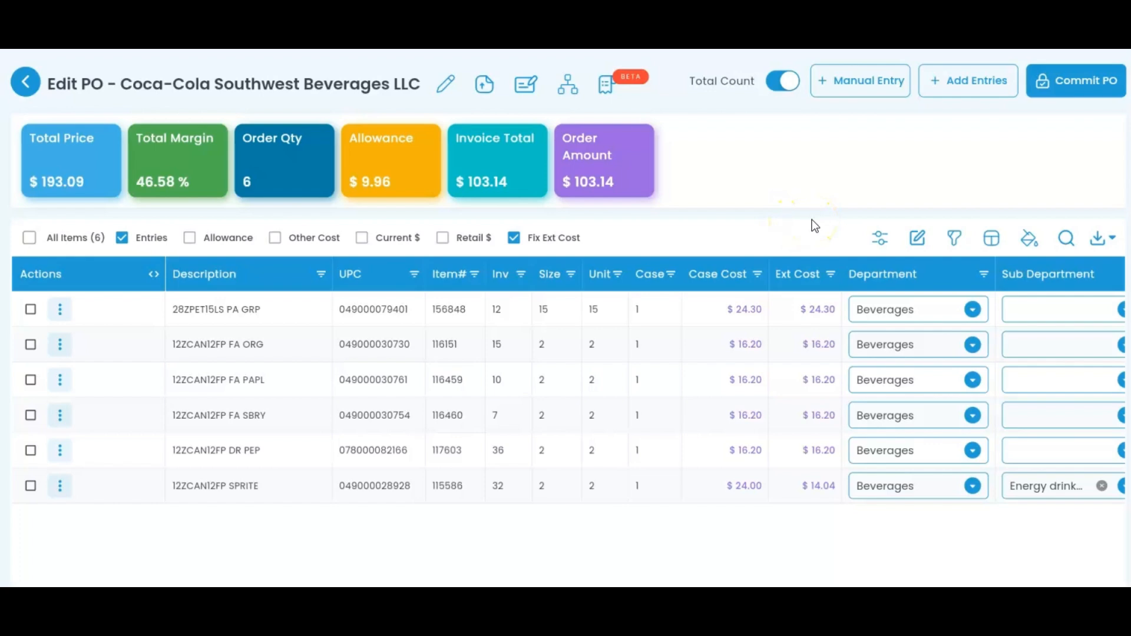
- Look at the item table's column search fields and its Color Boost shading, turning each off again
left_click(1067, 241)
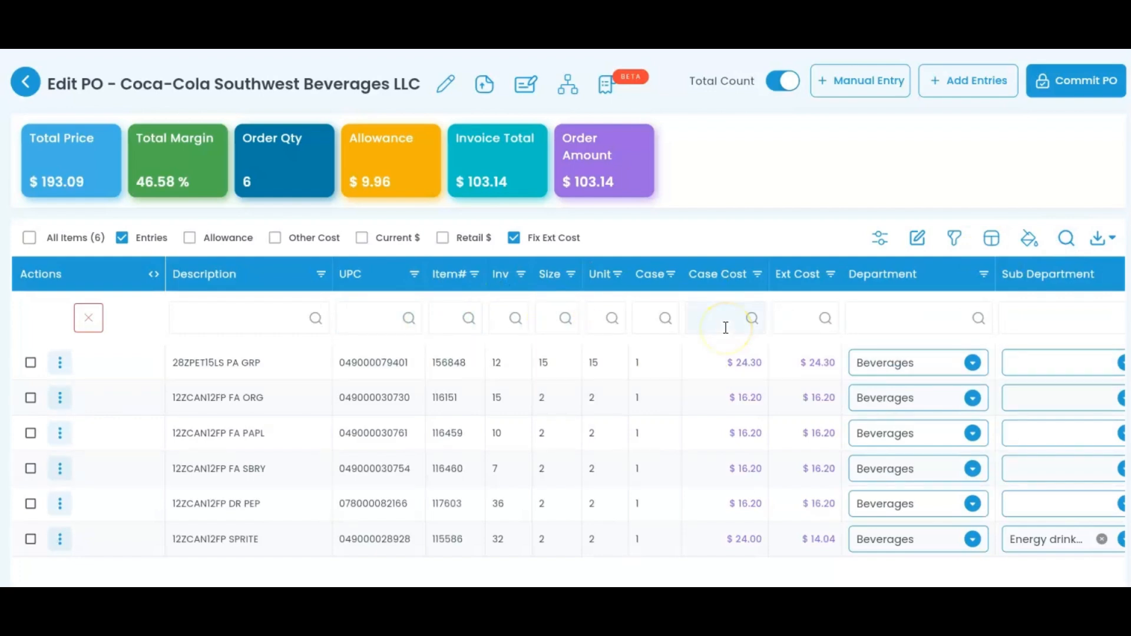
left_click(1067, 239)
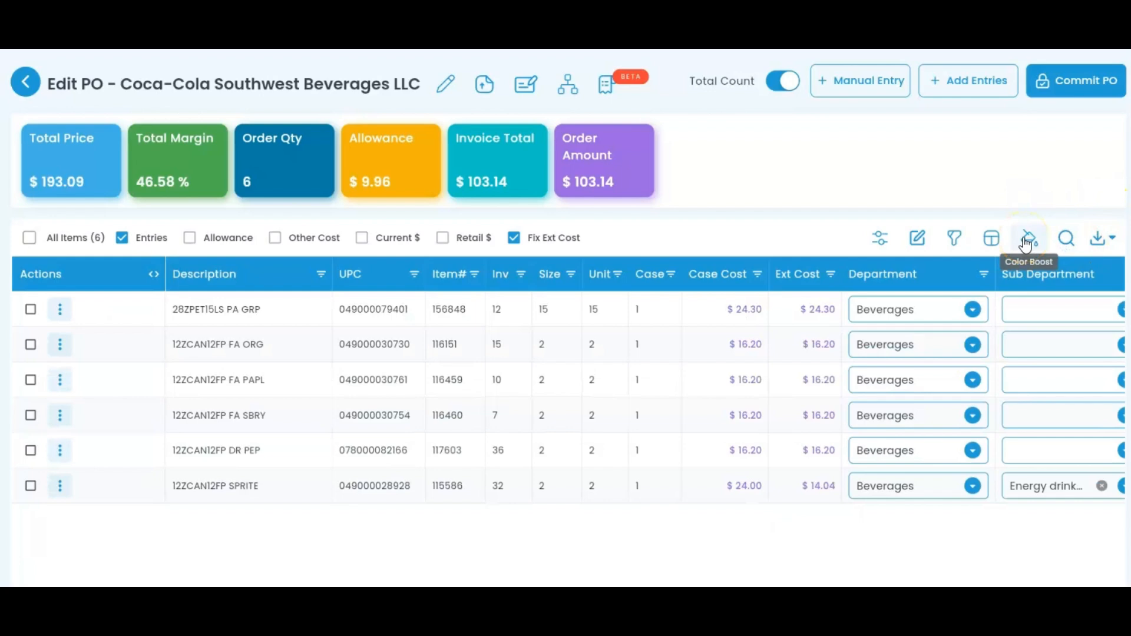
left_click(1027, 242)
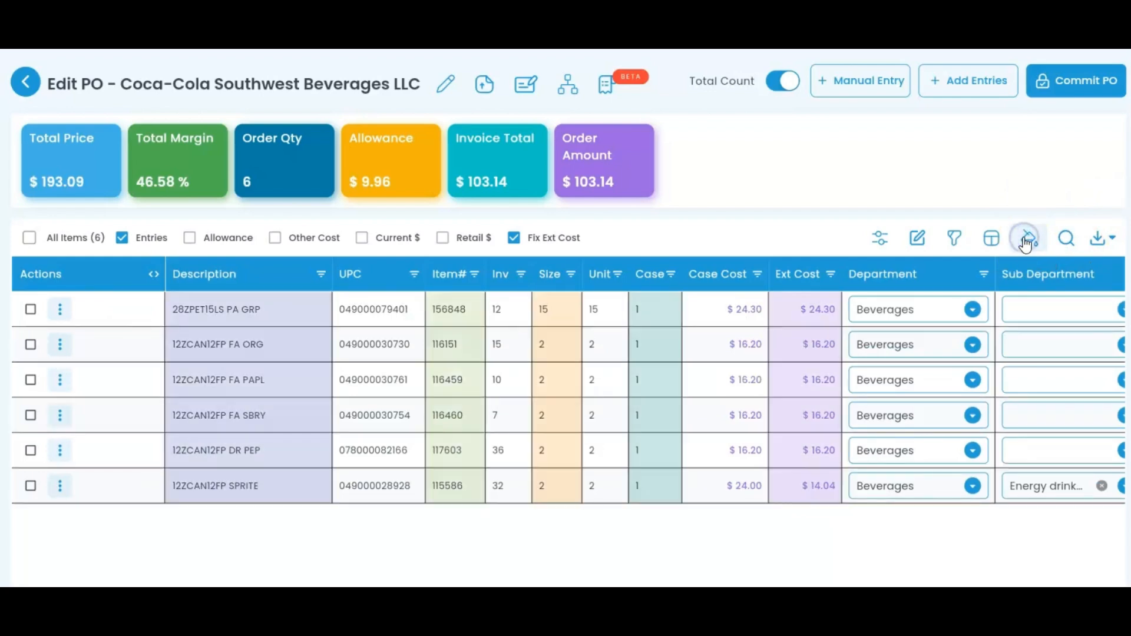
left_click(1027, 241)
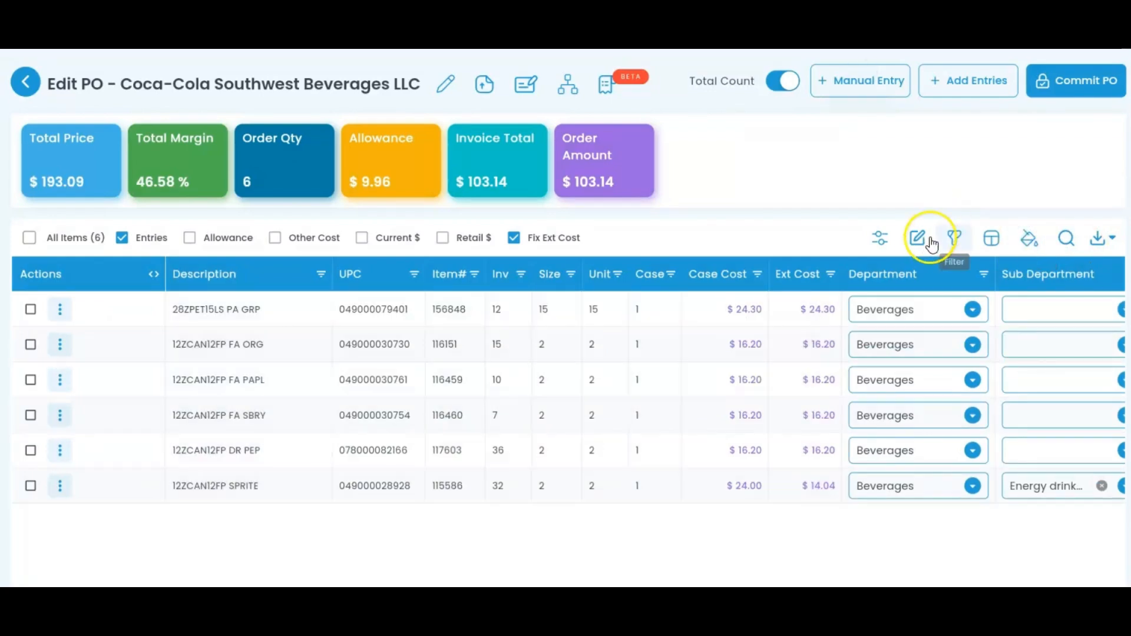
- View the item filter options without applying one, and open bulk editing with all items selected
left_click(950, 237)
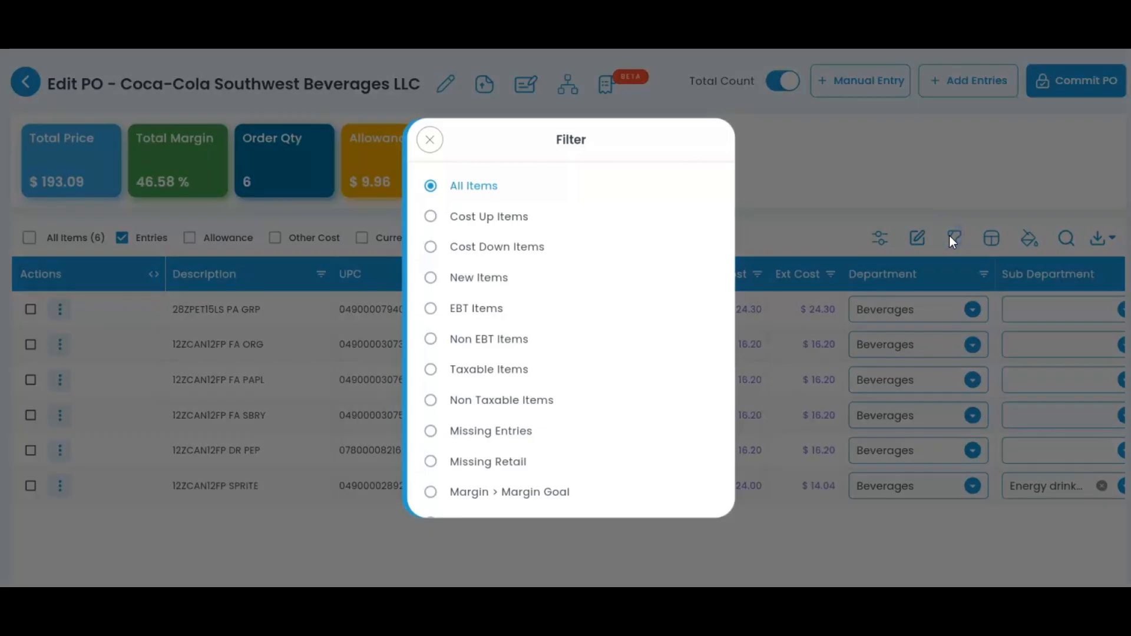
left_click(424, 140)
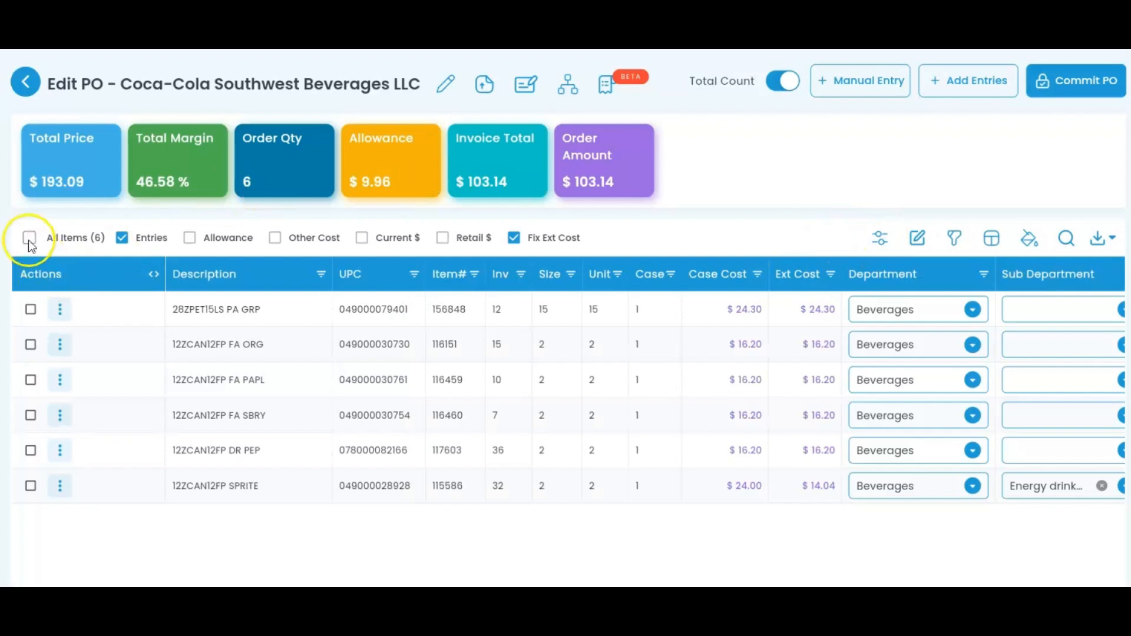
left_click(28, 238)
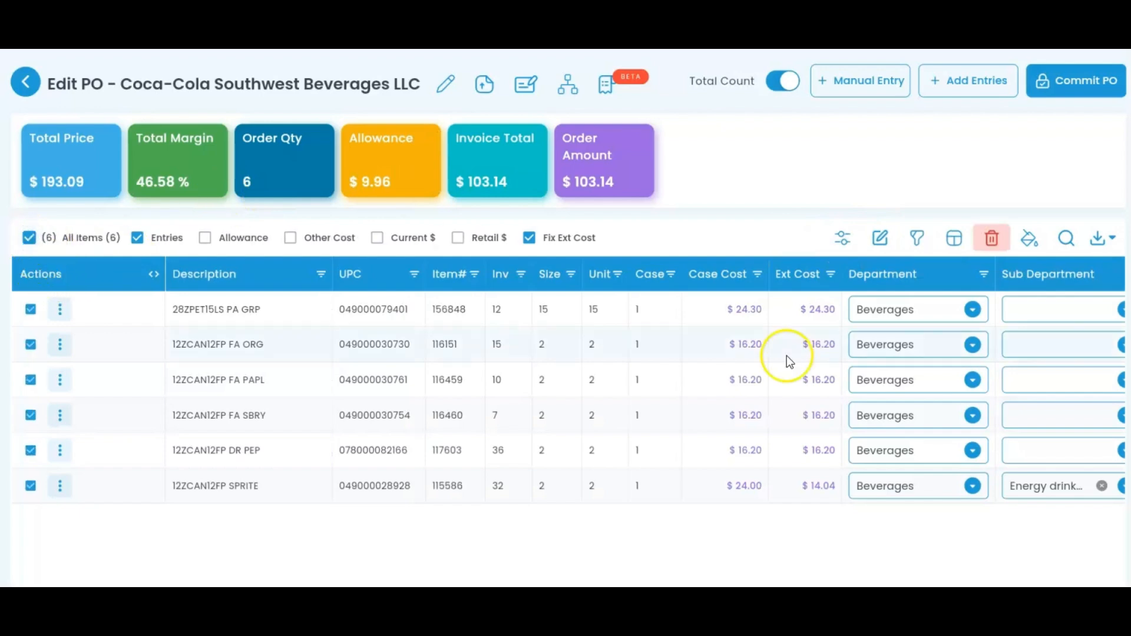
left_click(883, 239)
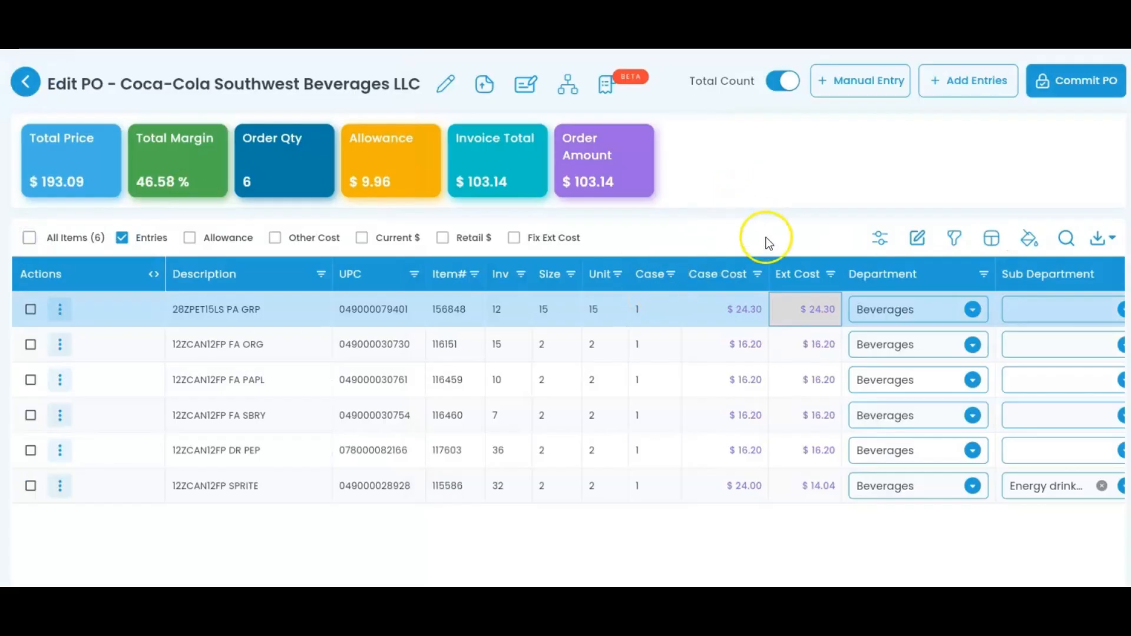
- Turn on Fix Ext Cost and open the Ext Cost cells of 28ZPET15LS PA GRP and 12ZCAN12FP FA ORG for editing
left_click(812, 346)
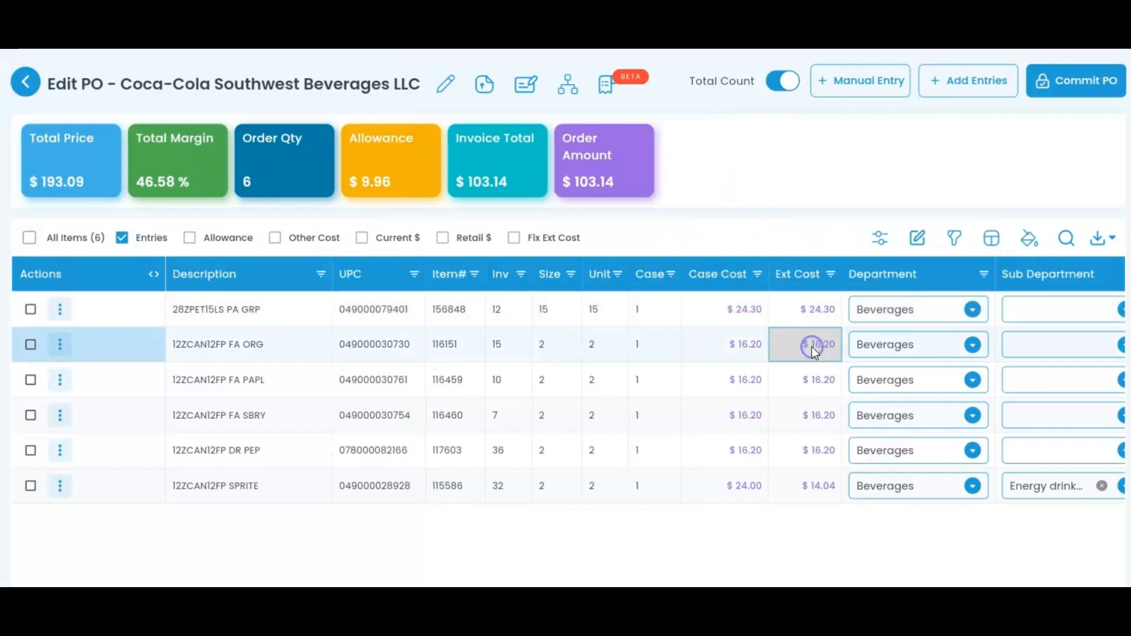
left_click(803, 389)
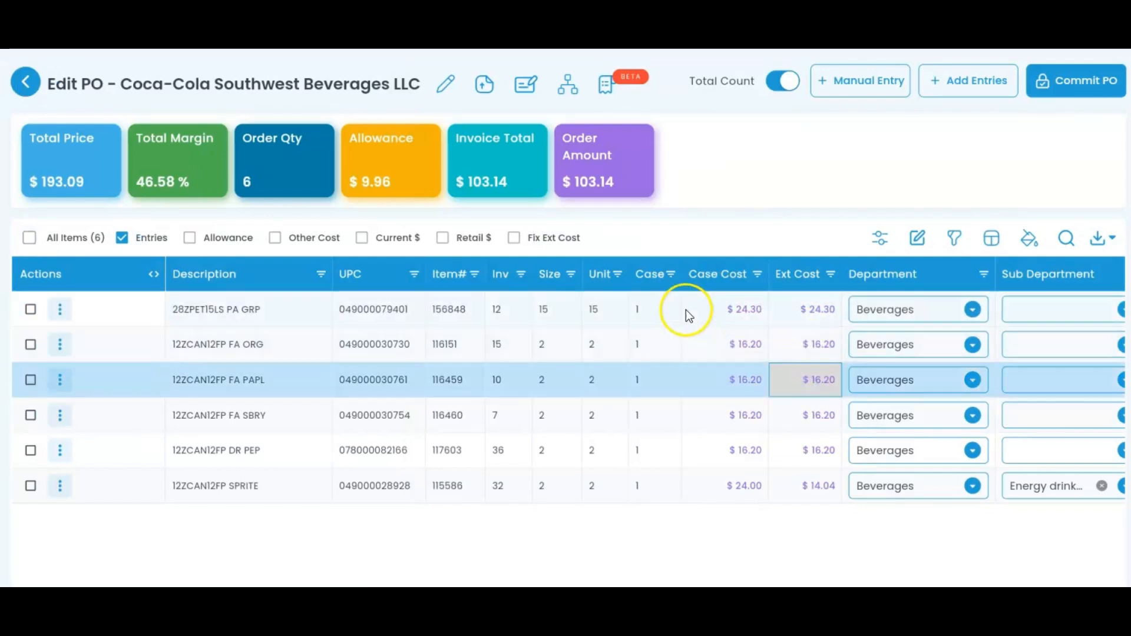
left_click(513, 237)
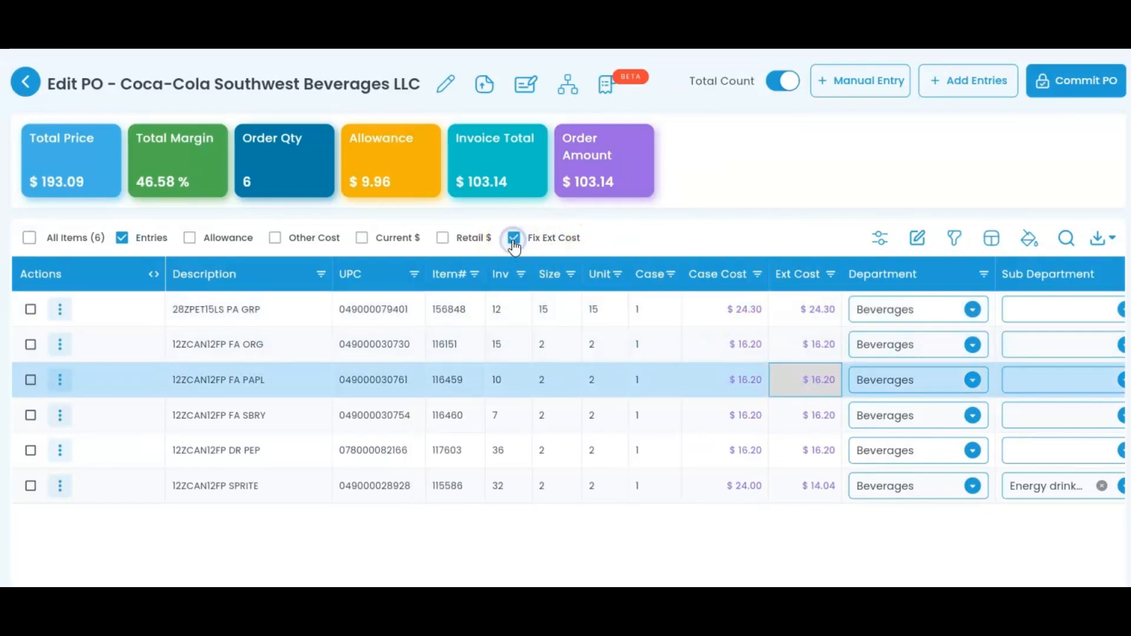
double_click(807, 308)
double_click(807, 345)
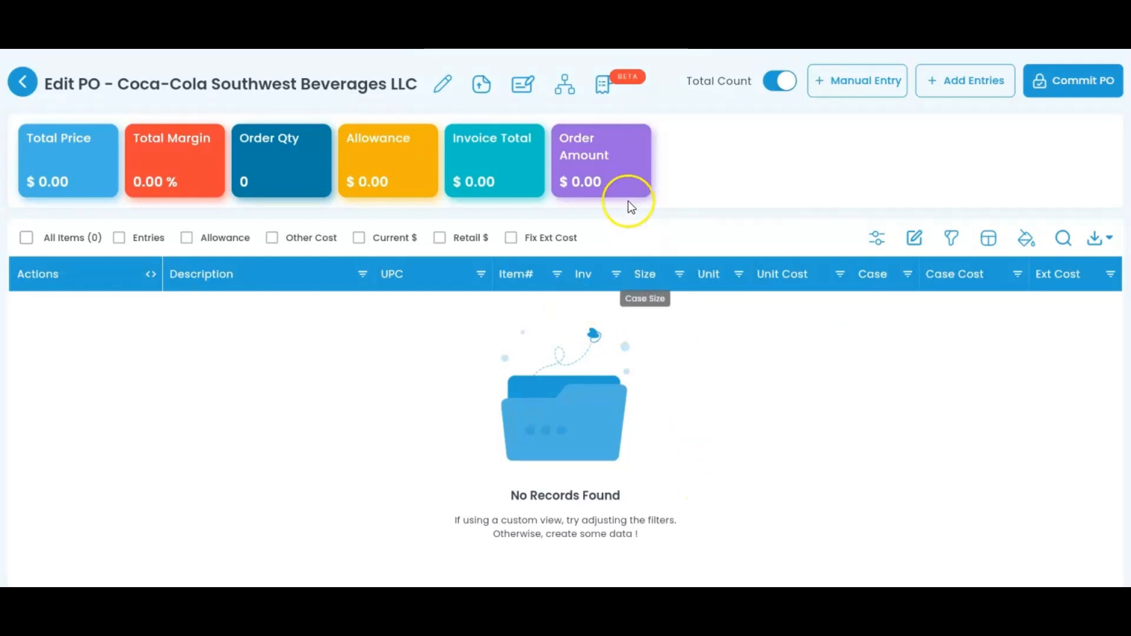
- Open invoice receipt scanning, preview the Atlas Distributor template and look through the list of available templates
left_click(608, 87)
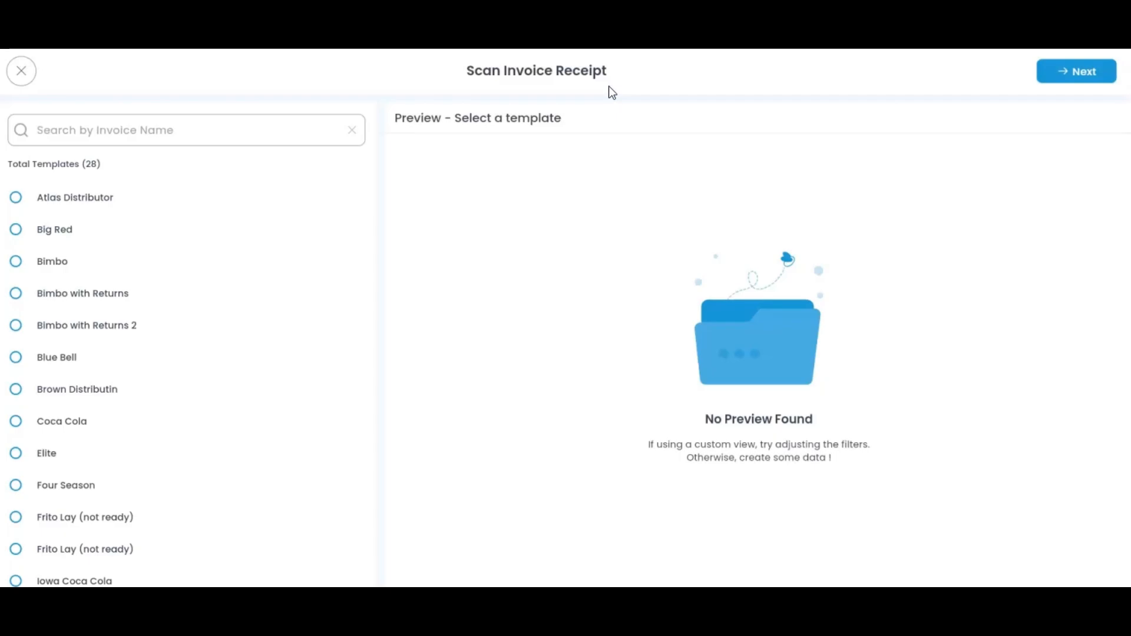
left_click(291, 127)
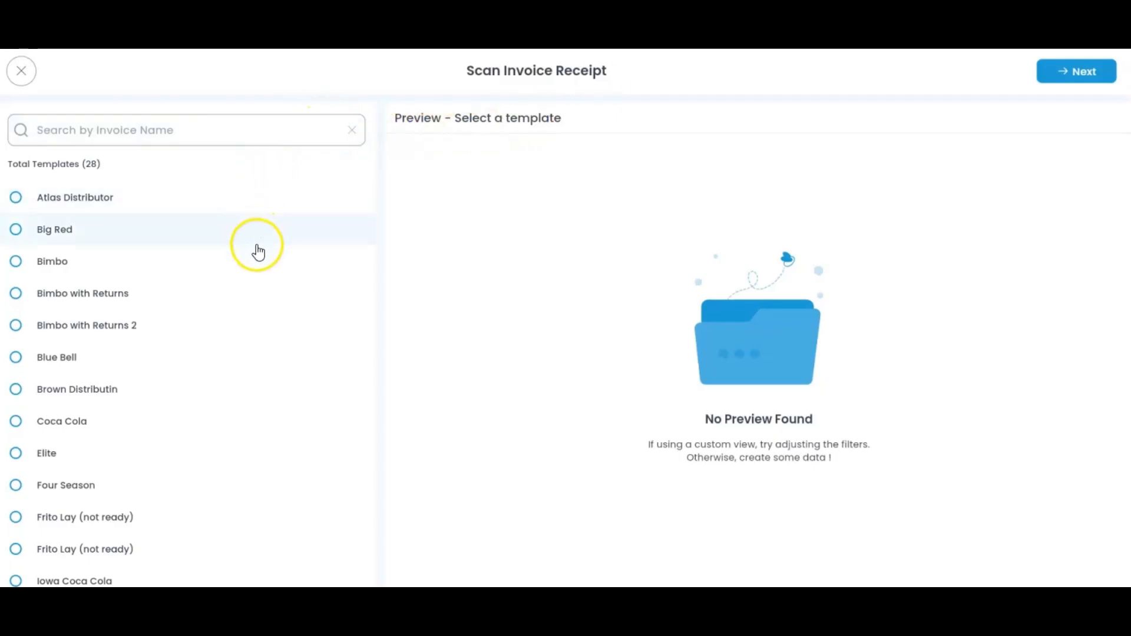
left_click(304, 204)
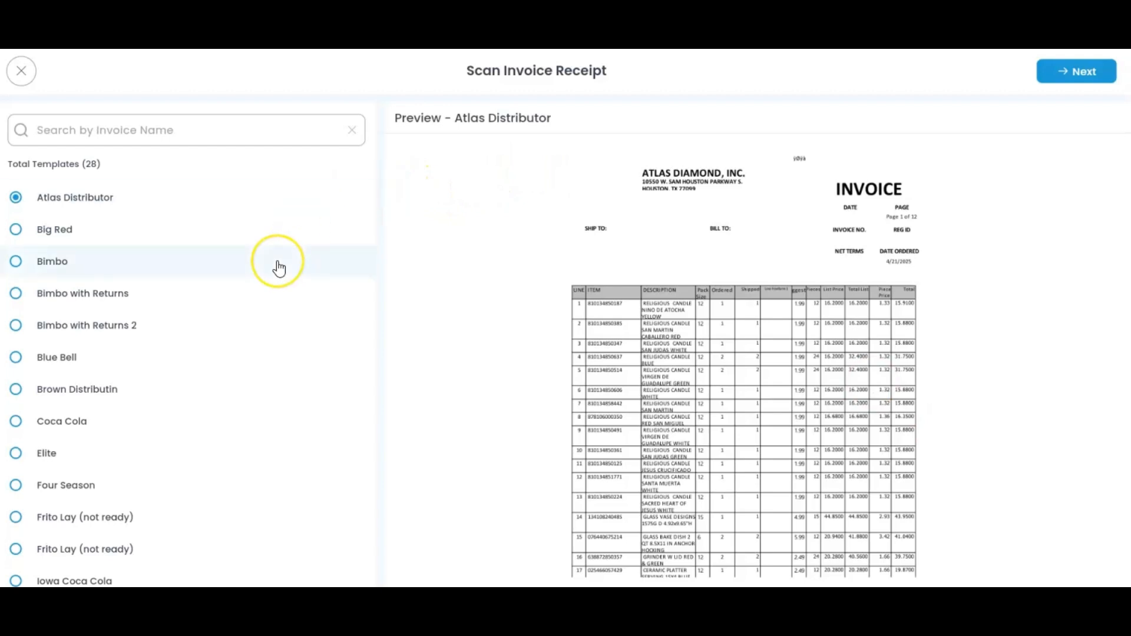
scroll(278, 265, "down", 4)
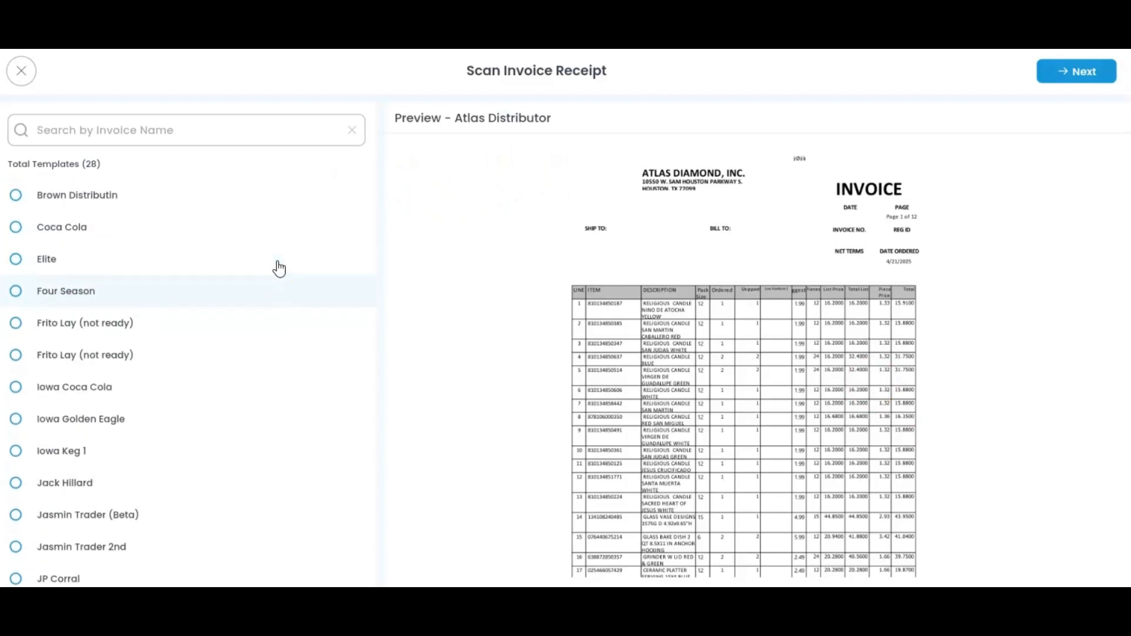
scroll(280, 268, "up", 4)
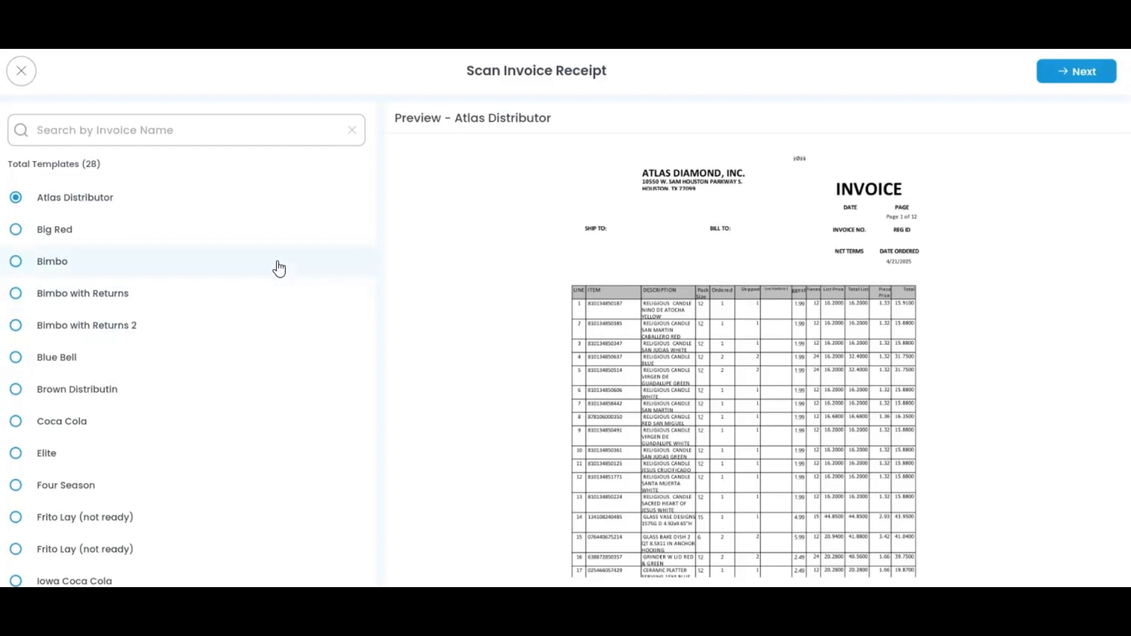
left_click(232, 434)
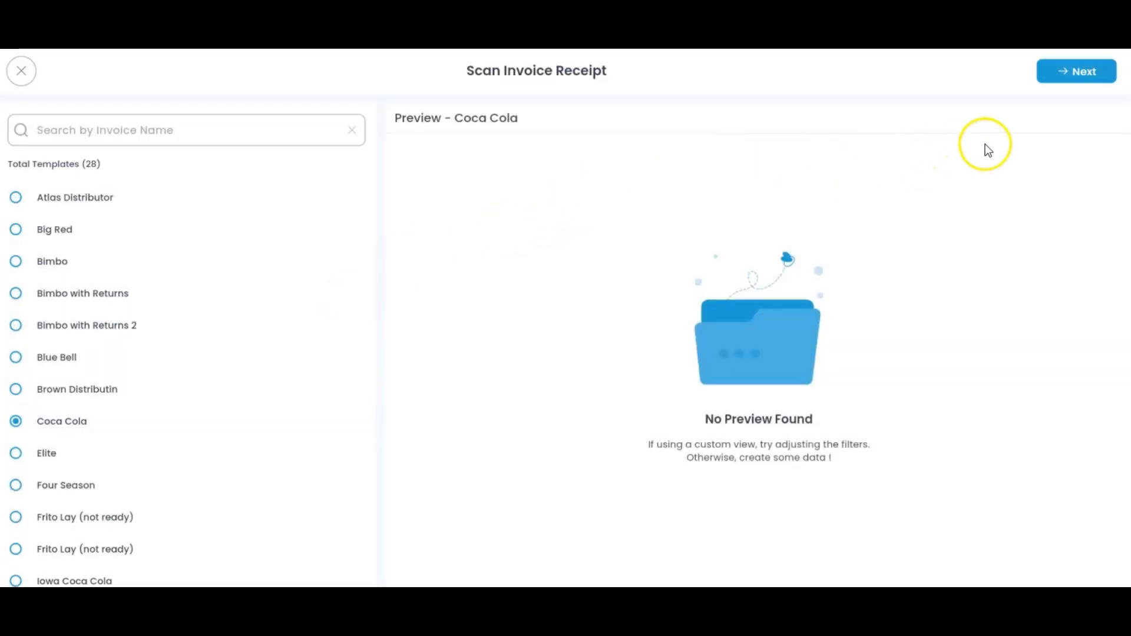
left_click(1063, 70)
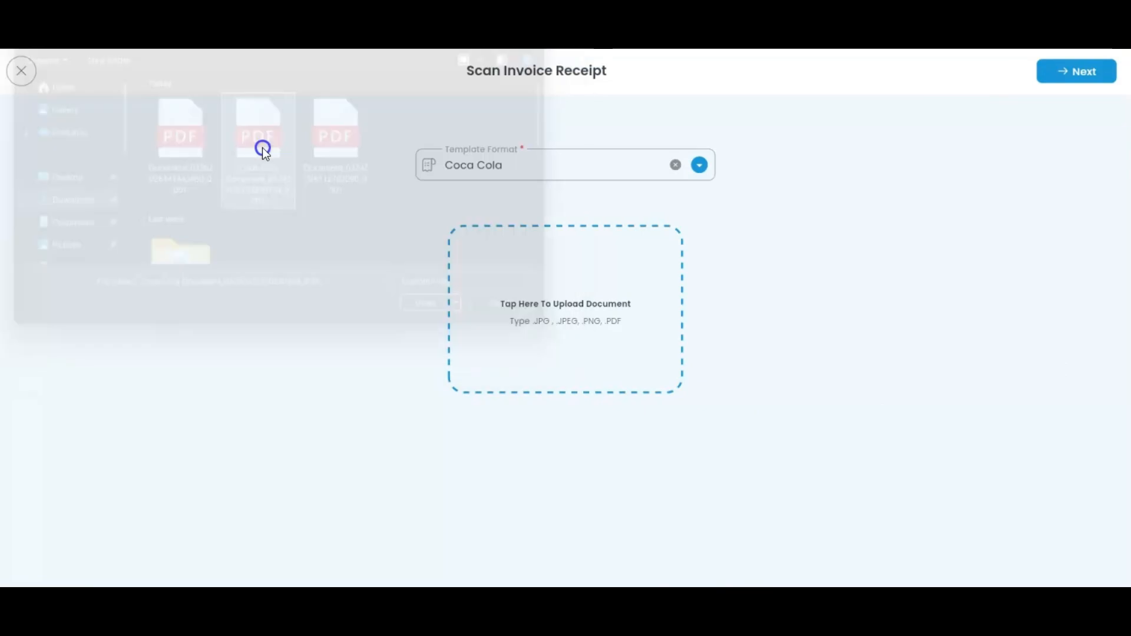
double_click(263, 147)
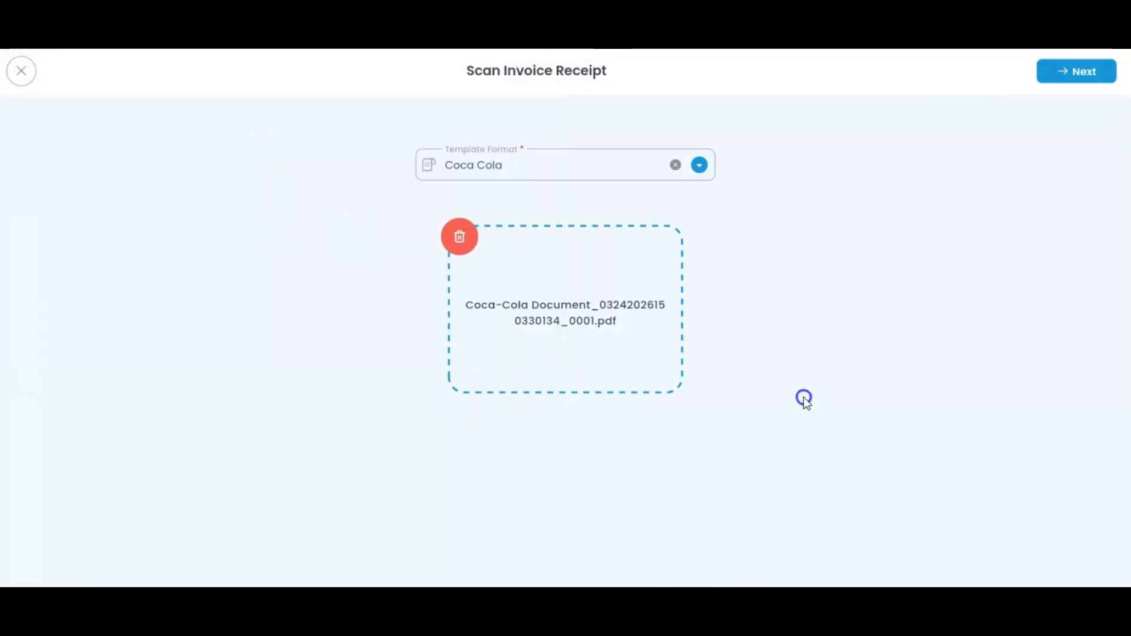
left_click(1072, 70)
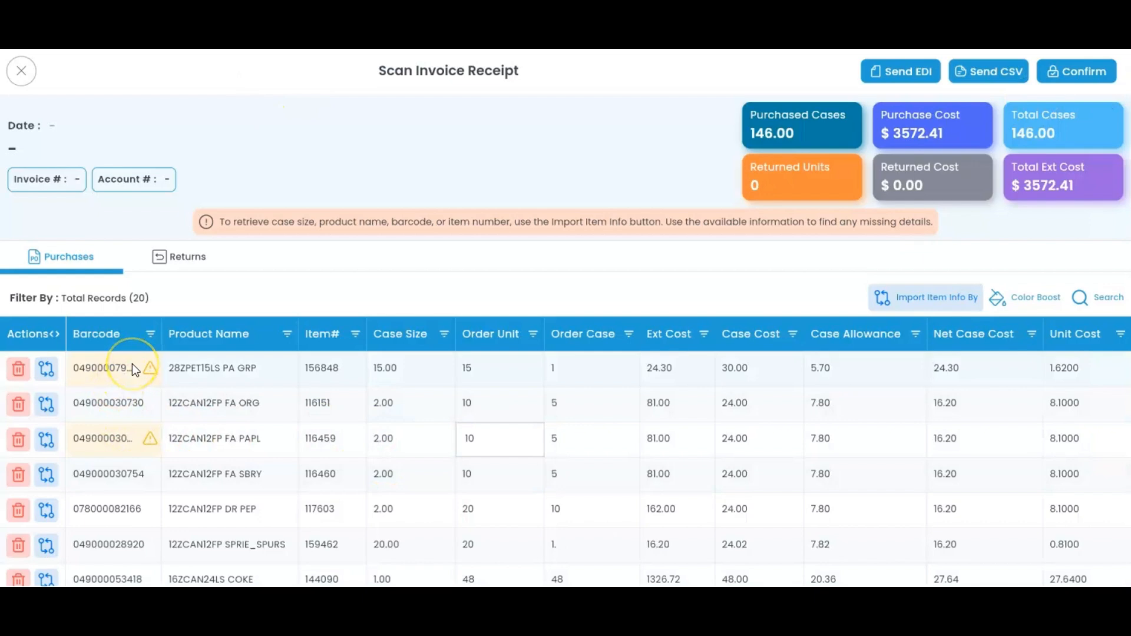
left_click(139, 437)
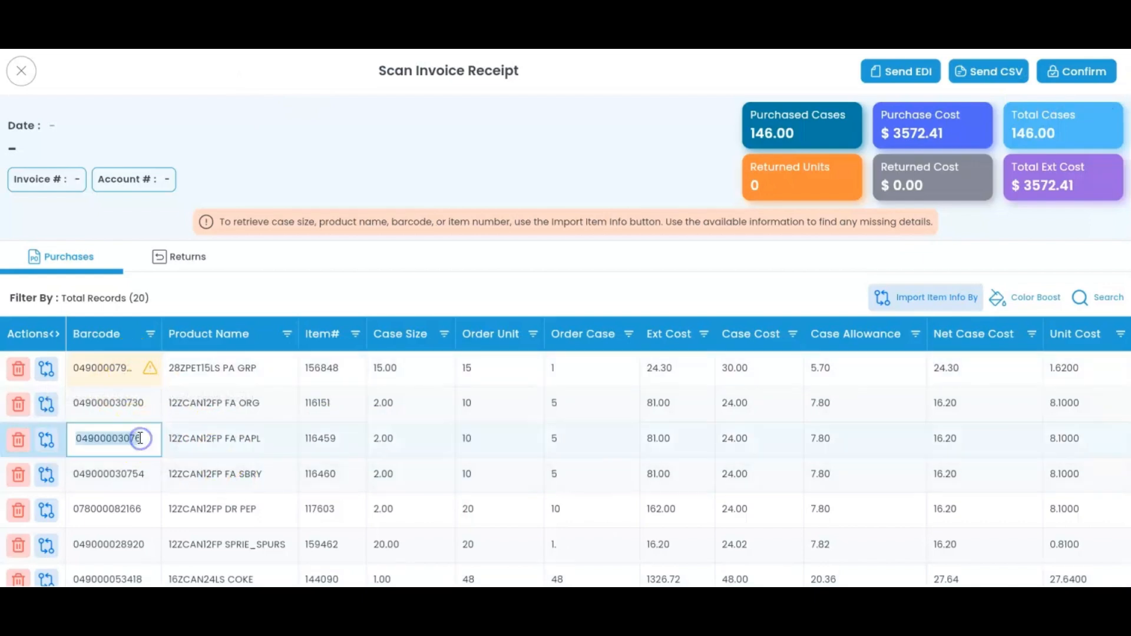
left_click(140, 438)
type("1")
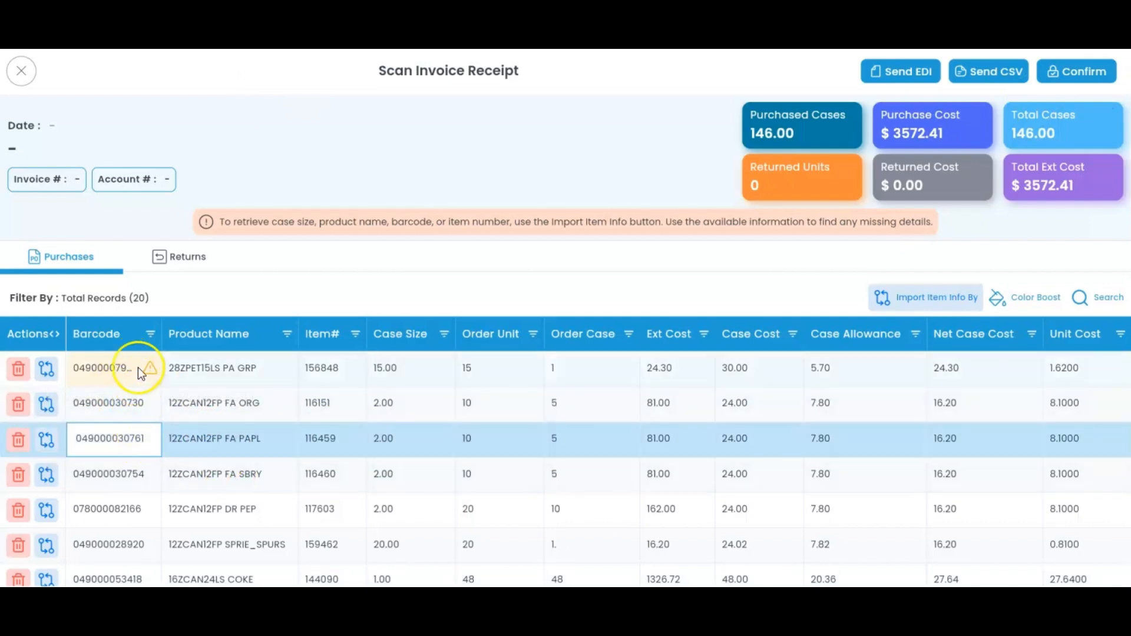
left_click(138, 368)
left_click(137, 368)
type("1")
left_click(266, 306)
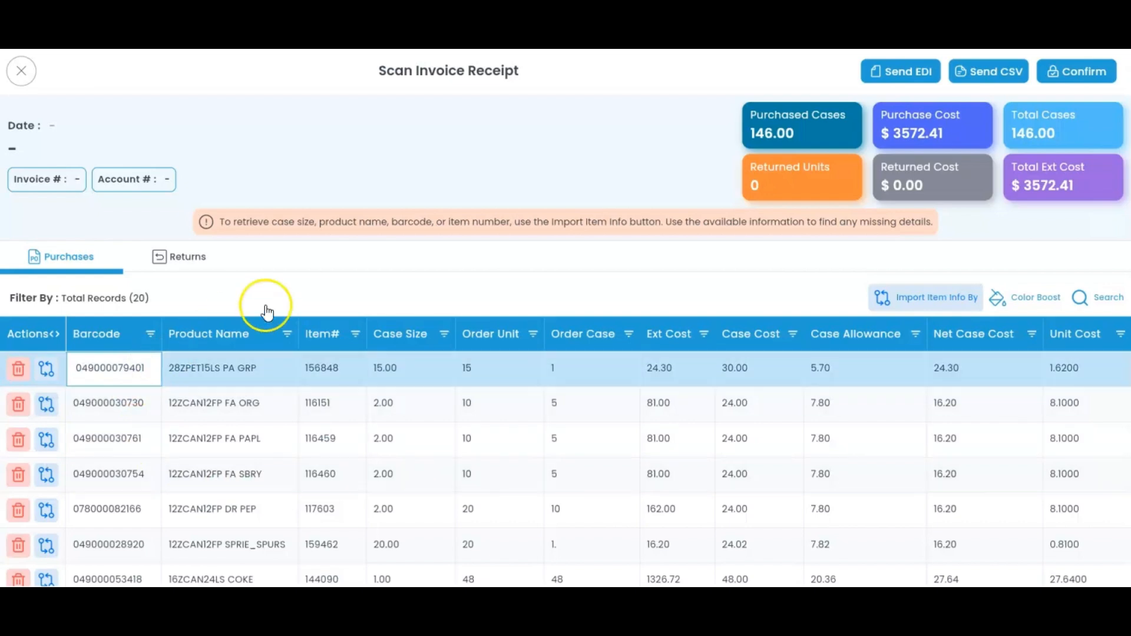
left_click(338, 288)
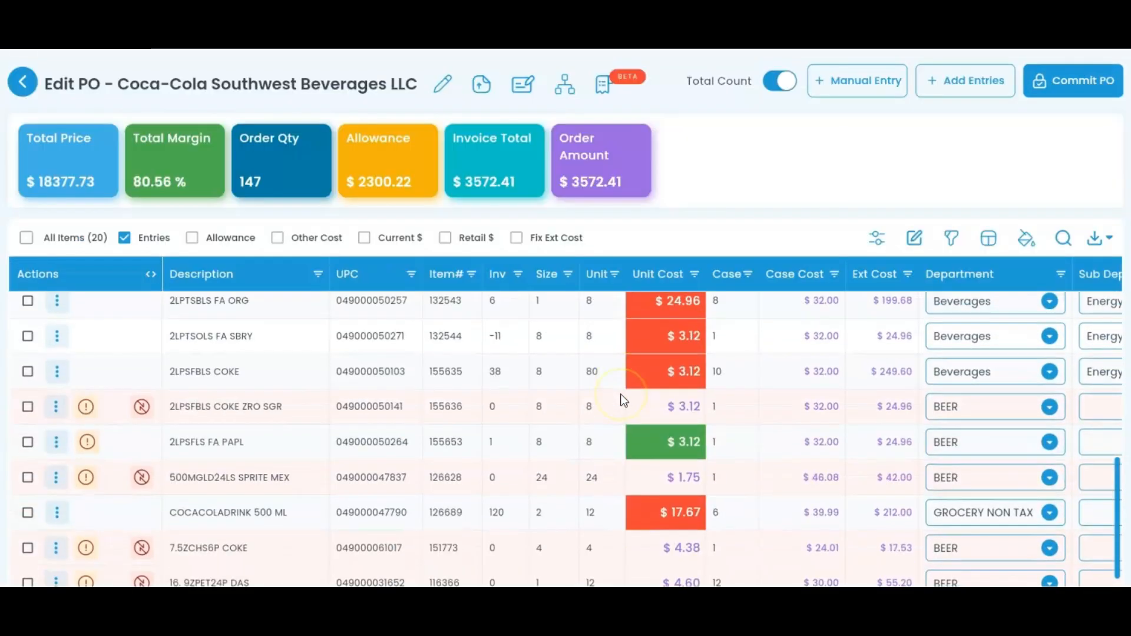
- Set the Tax No of 2LPSFBLS COKE ZRO SGR to 8.25 (TAX)
scroll(778, 413, "right", 5)
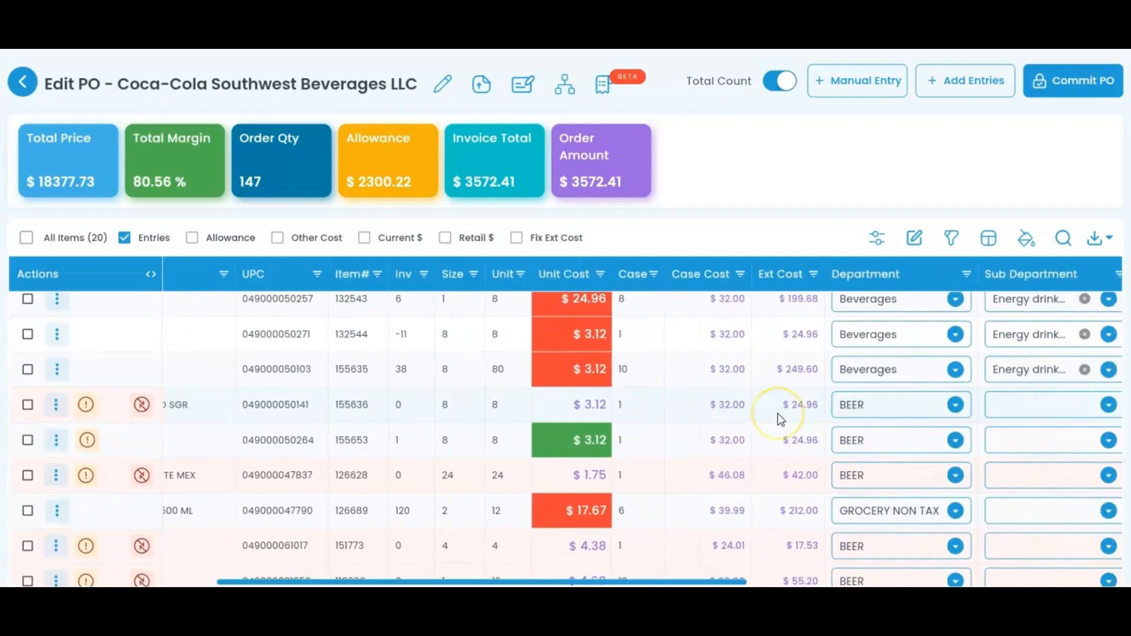
scroll(777, 413, "right", 2)
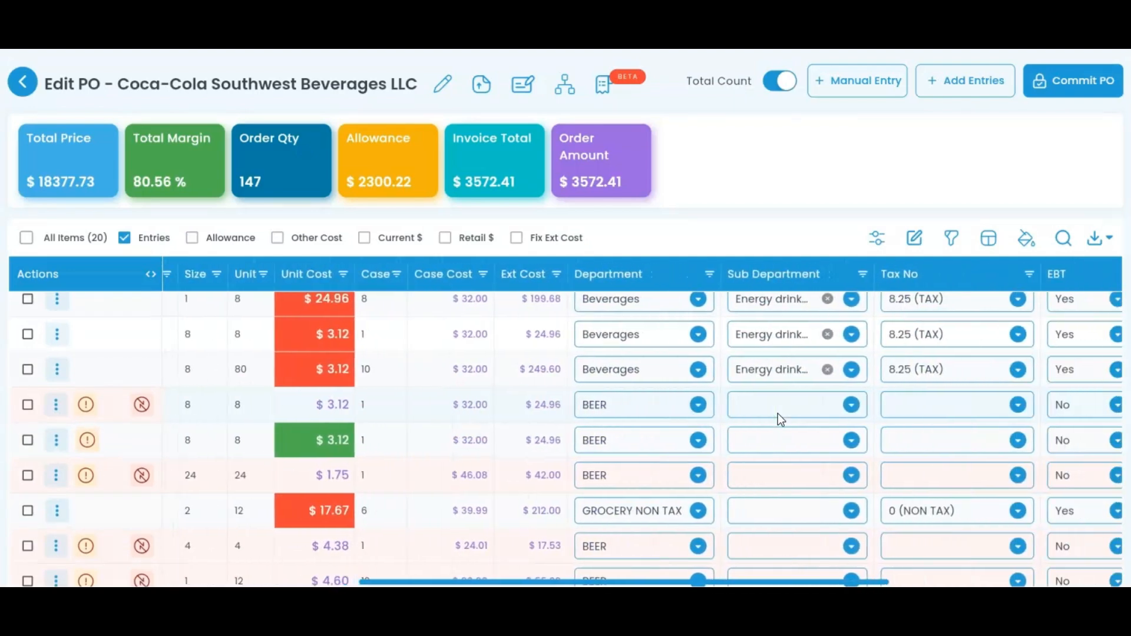
left_click(954, 411)
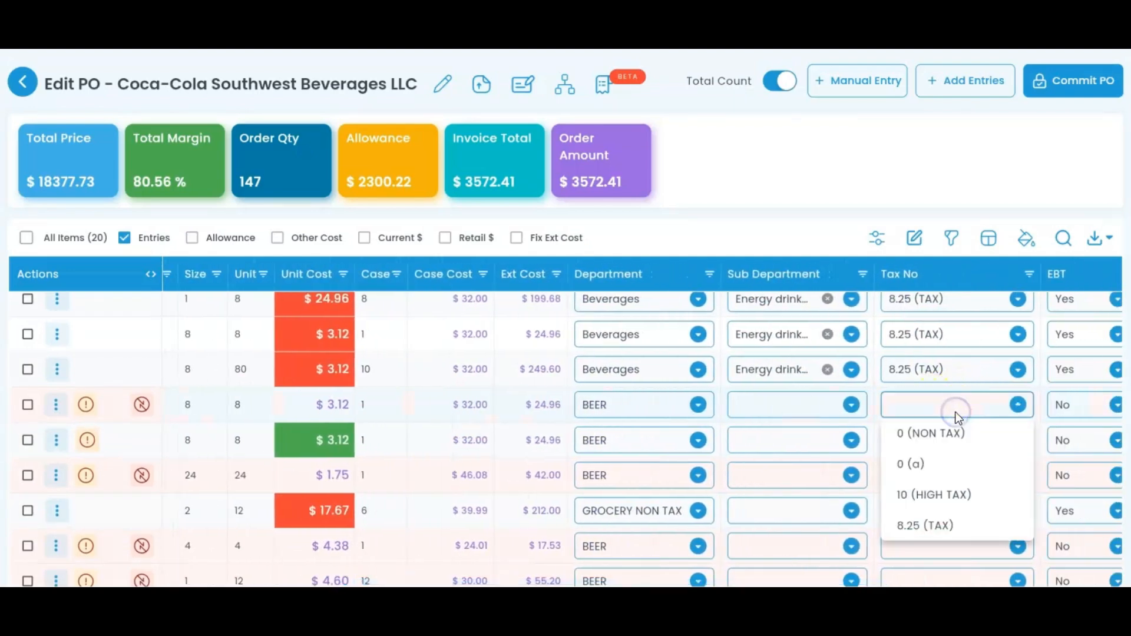
left_click(940, 526)
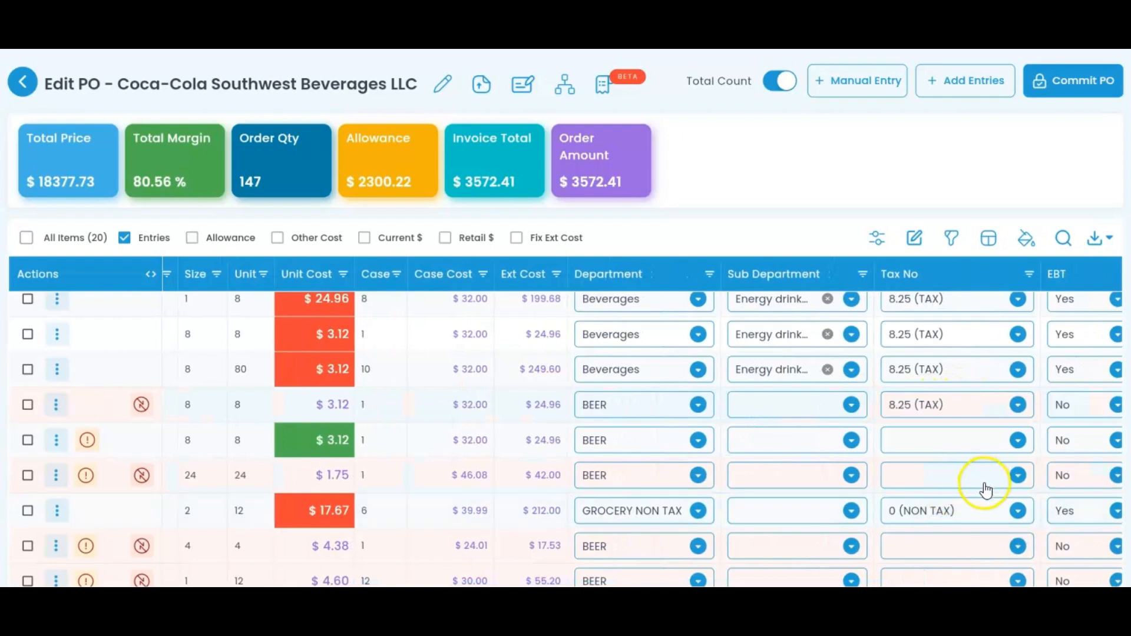
- Clear the item selection and activate the inactive item 12ZCAN12FP SPRIE_SPURS, confirming the activation
left_click(137, 487)
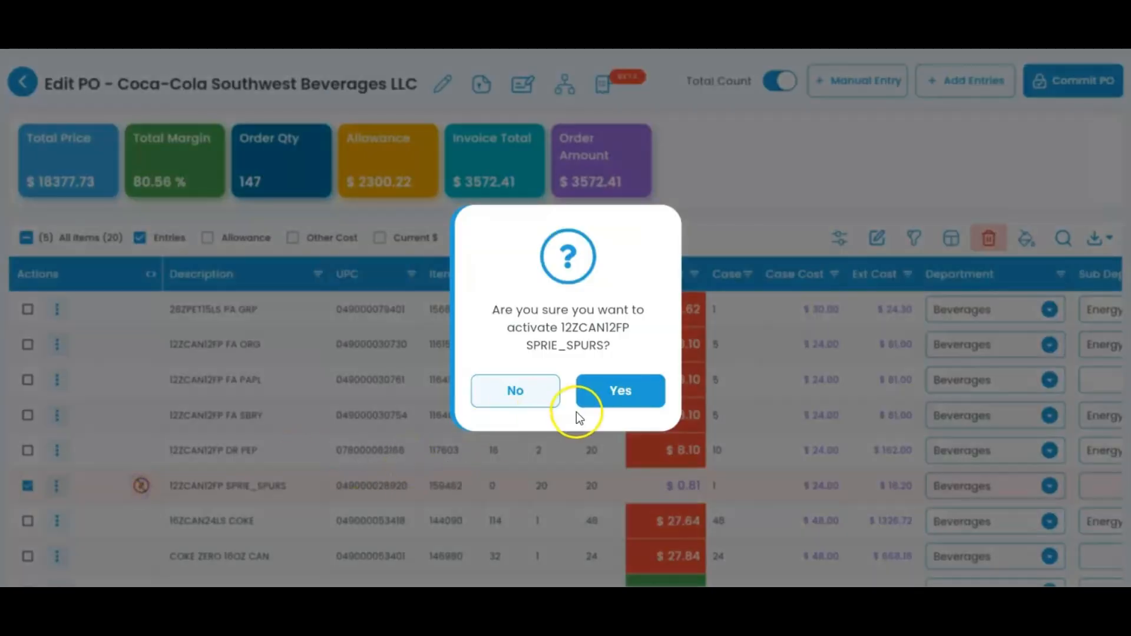
left_click(515, 391)
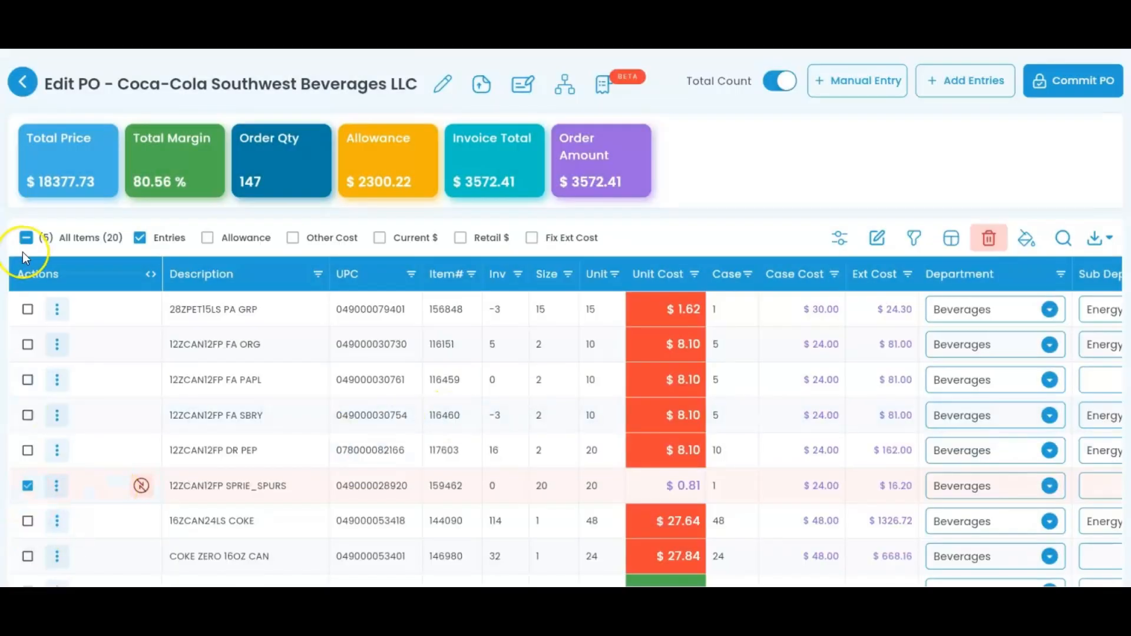
left_click(21, 237)
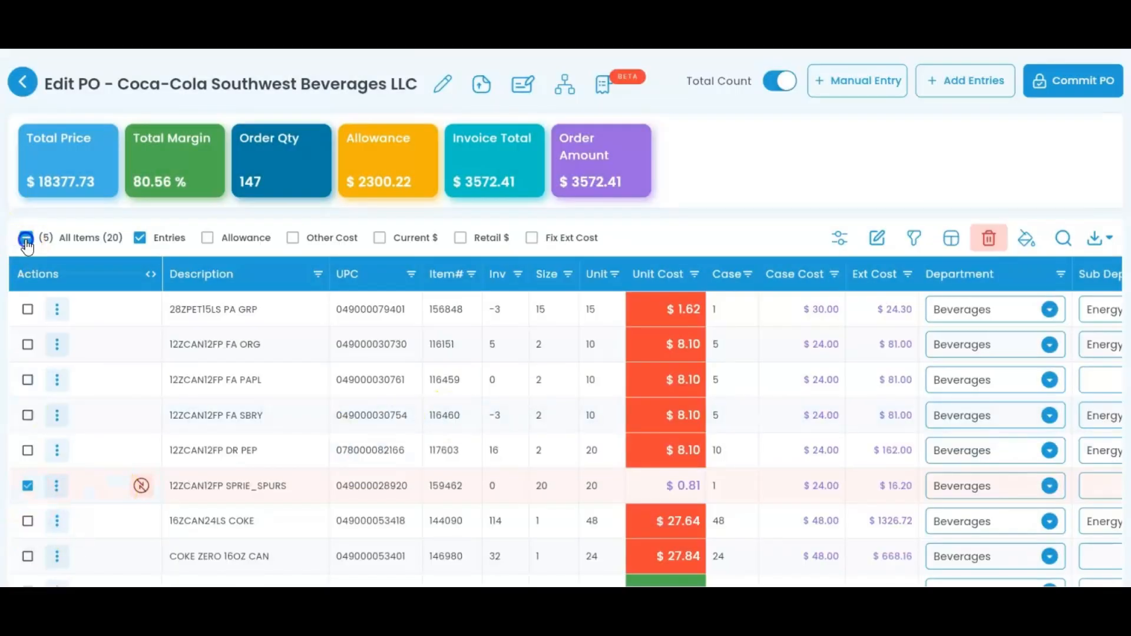
left_click(141, 484)
left_click(627, 393)
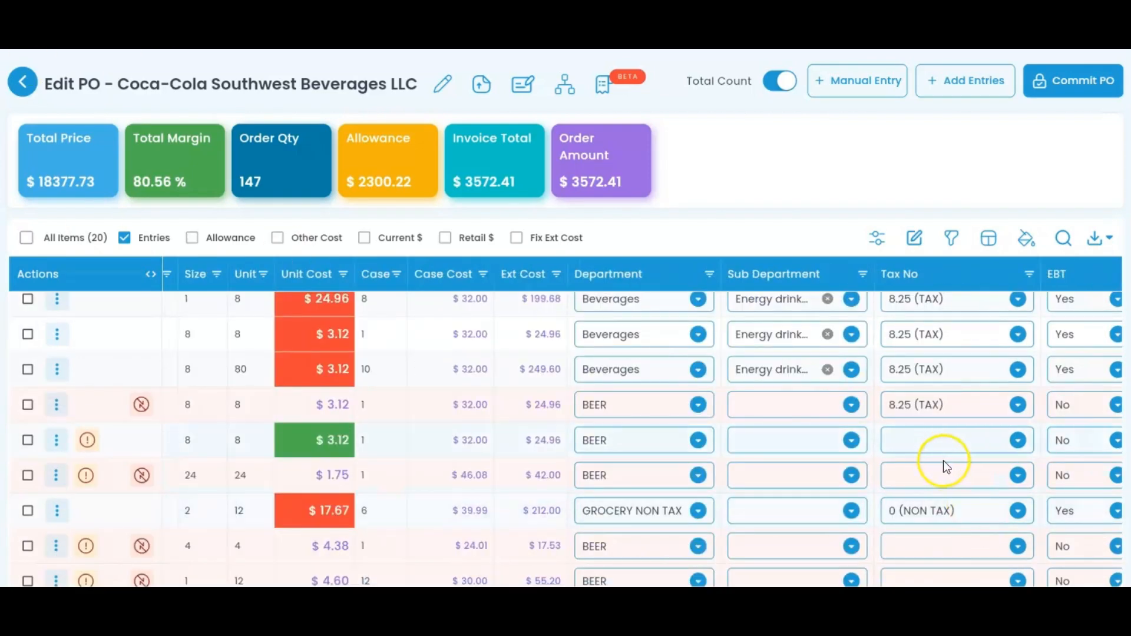
- Set the Tax No of 500MGLD24LS SPRITE MEX to 8.25 (TAX)
left_click(947, 480)
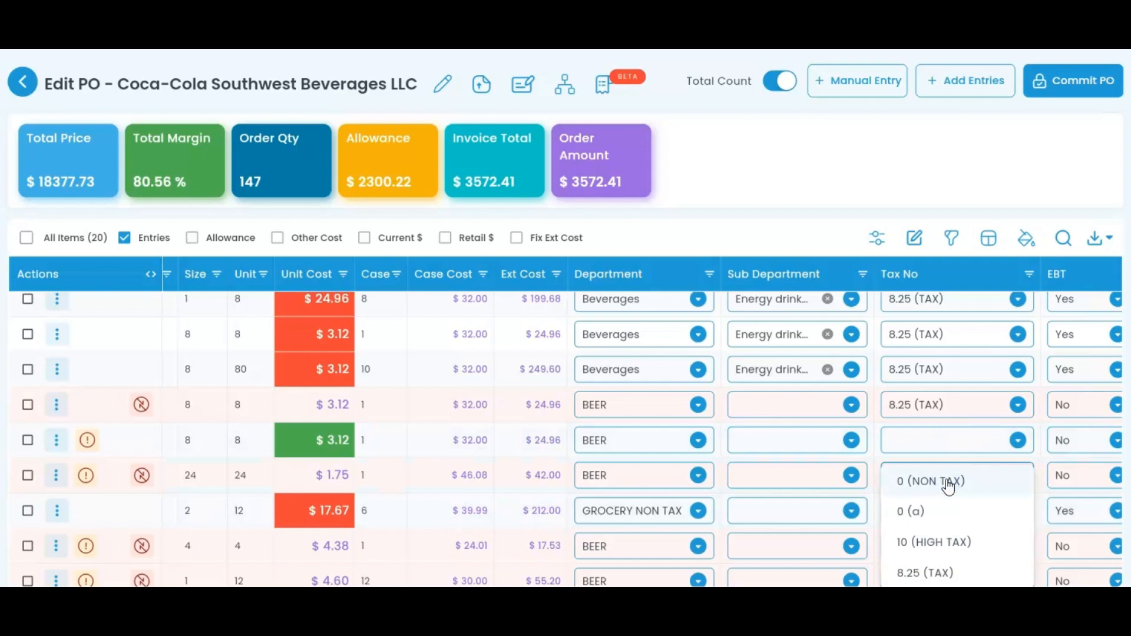
left_click(926, 571)
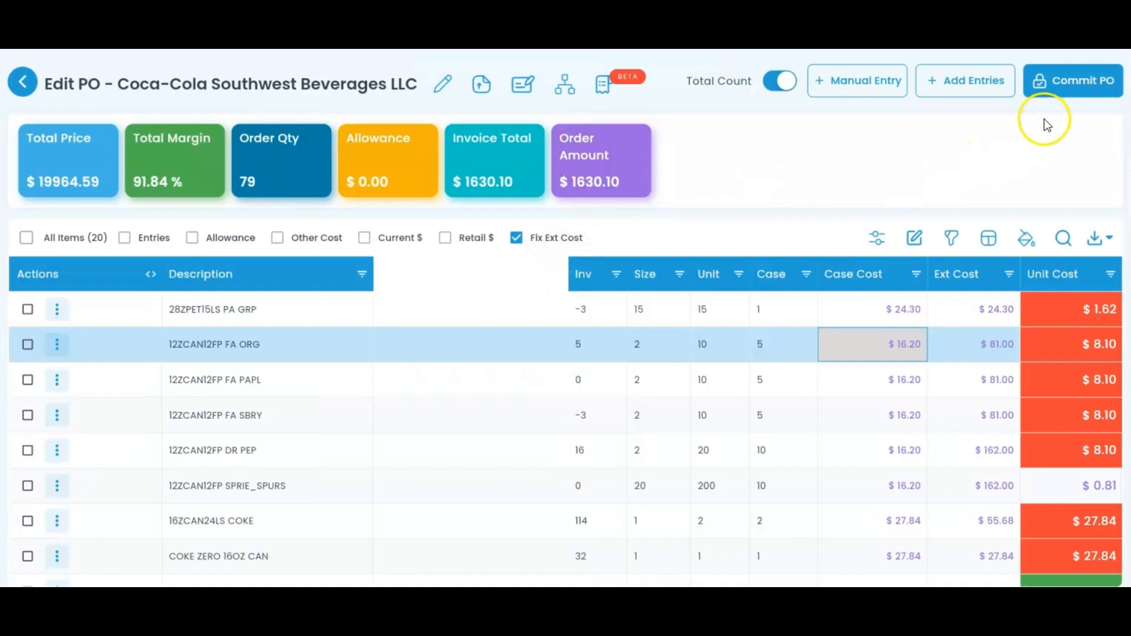
- Commit the Coca-Cola purchase order from its department summary and open the actions of its row in the purchase order list
left_click(1054, 93)
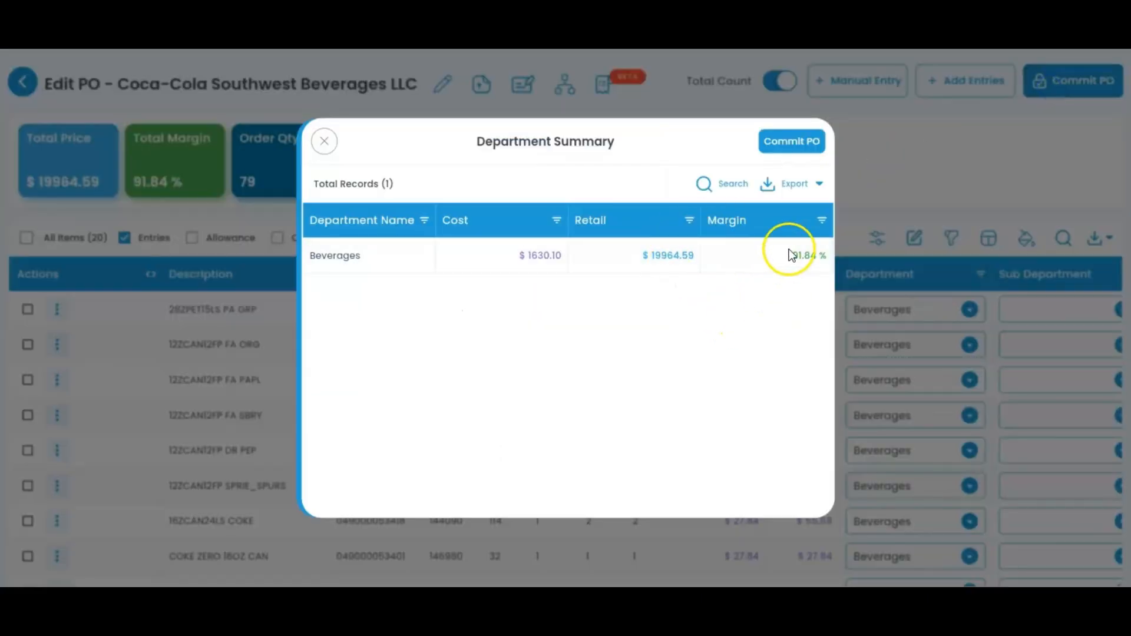
left_click(801, 142)
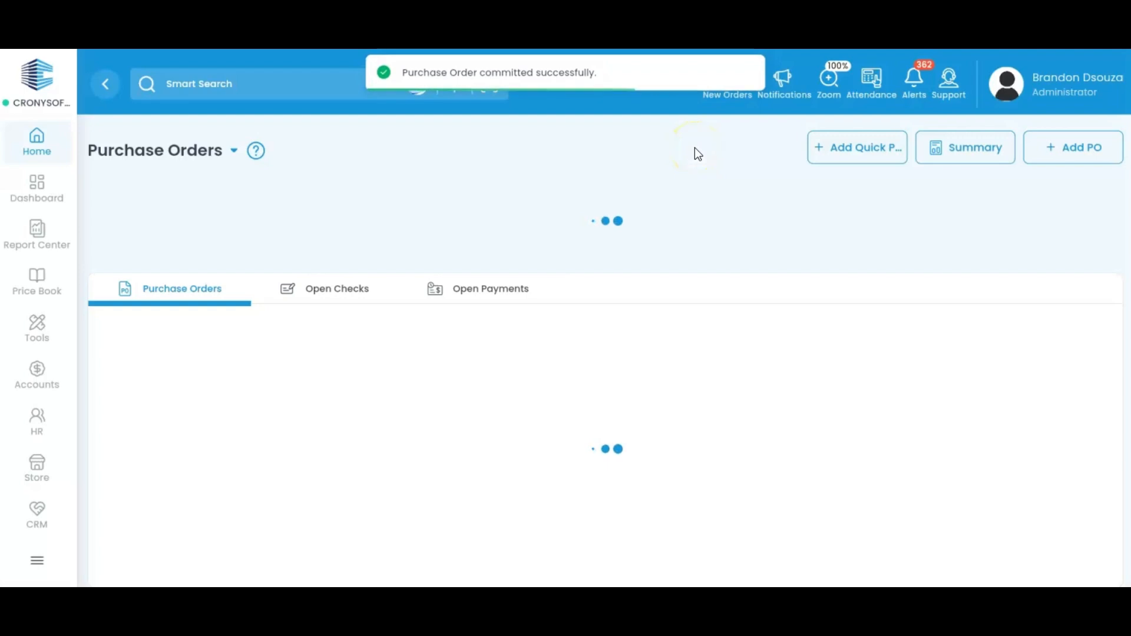
left_click(696, 369)
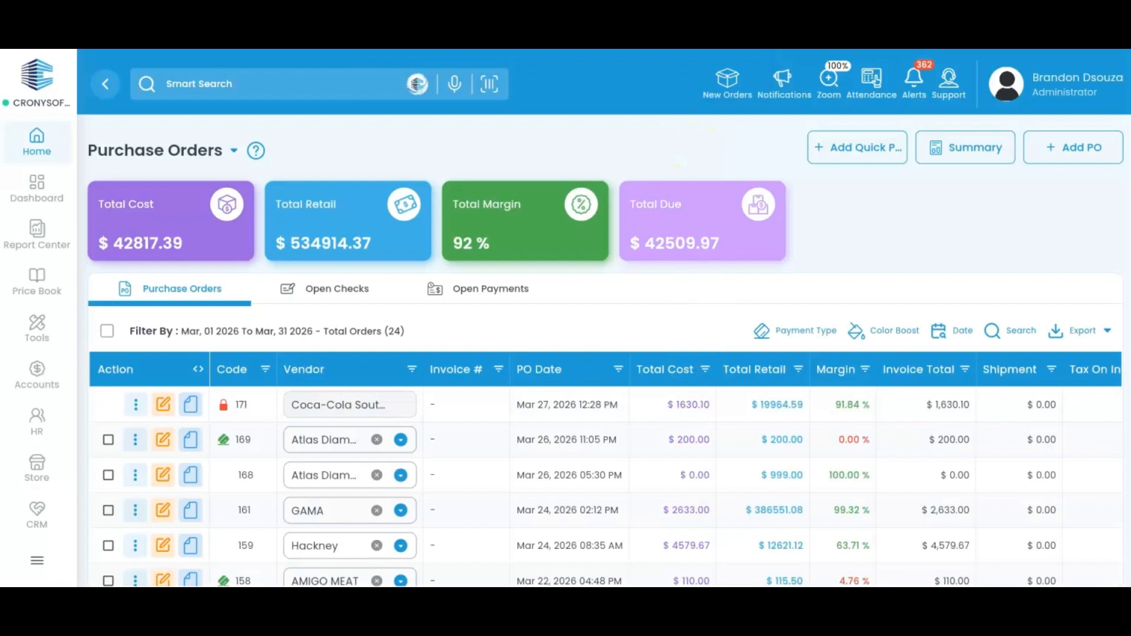
left_click(132, 401)
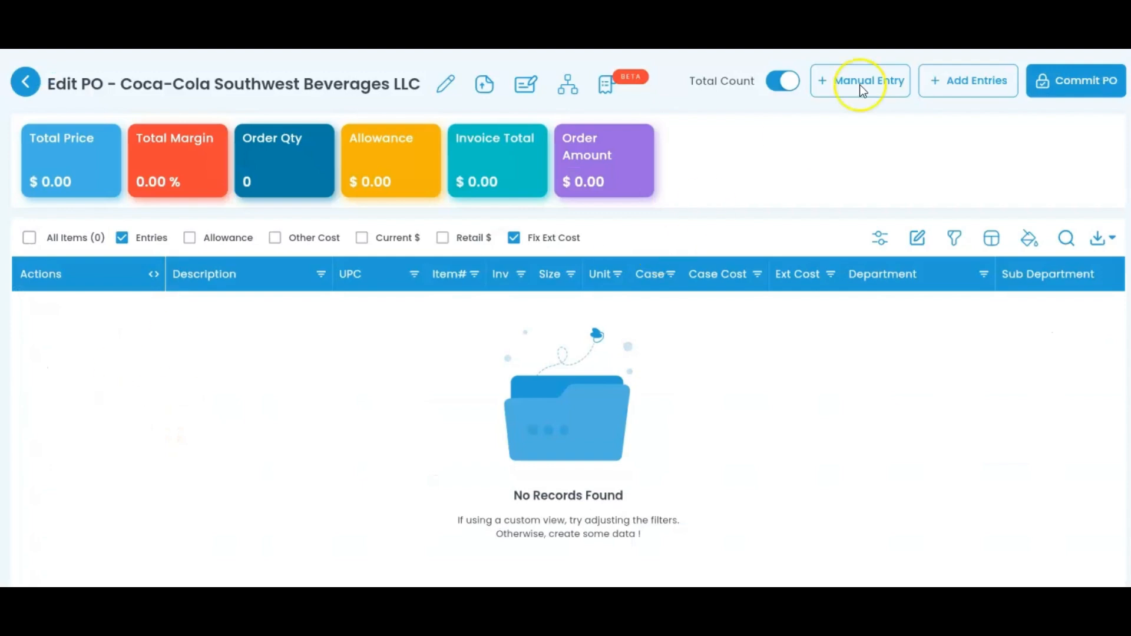
left_click(973, 81)
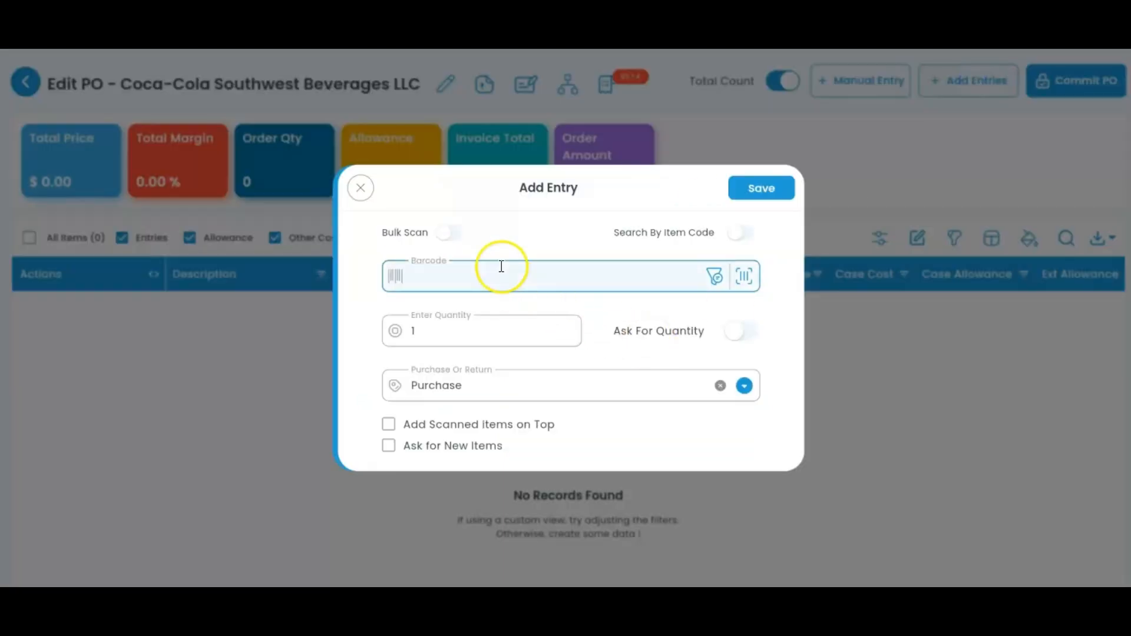
left_click(449, 233)
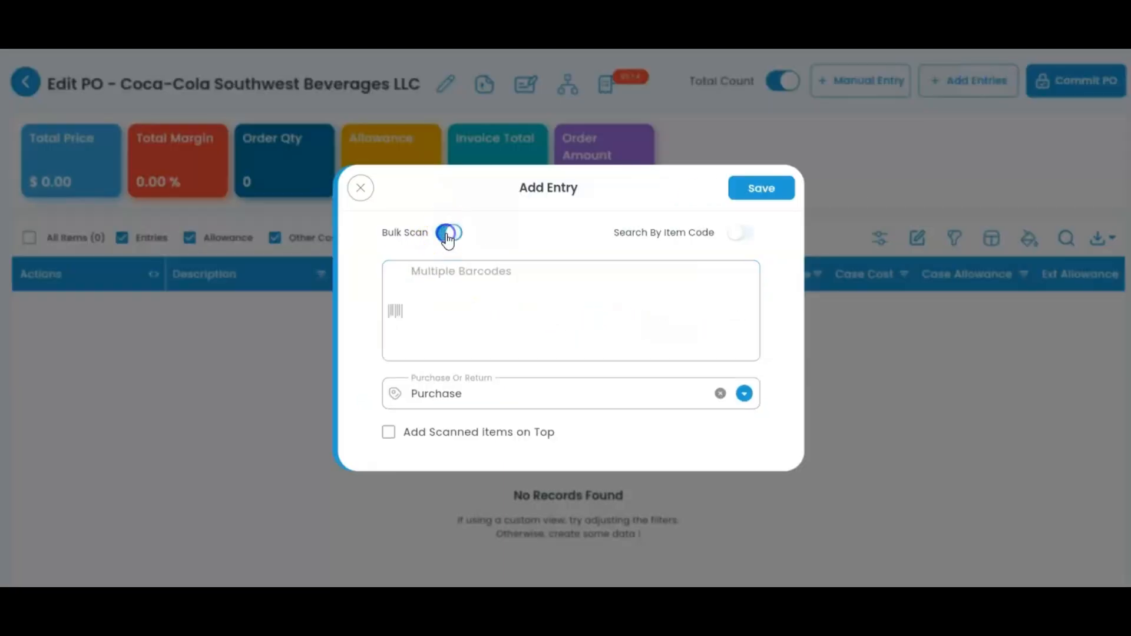
left_click(463, 301)
key("ctrl+v")
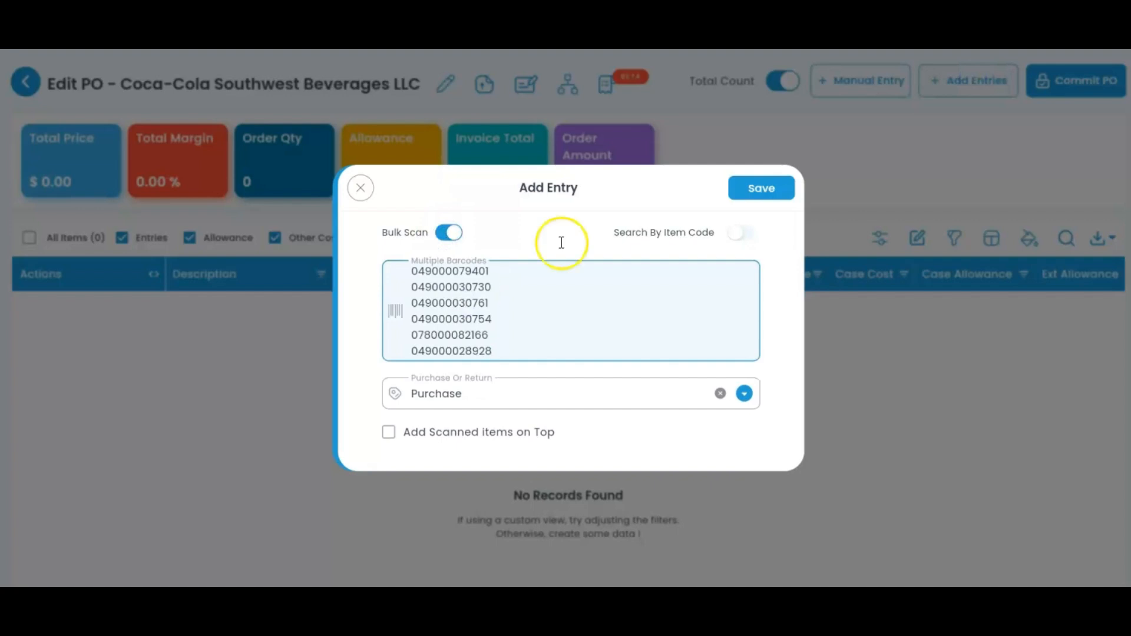
left_click(761, 189)
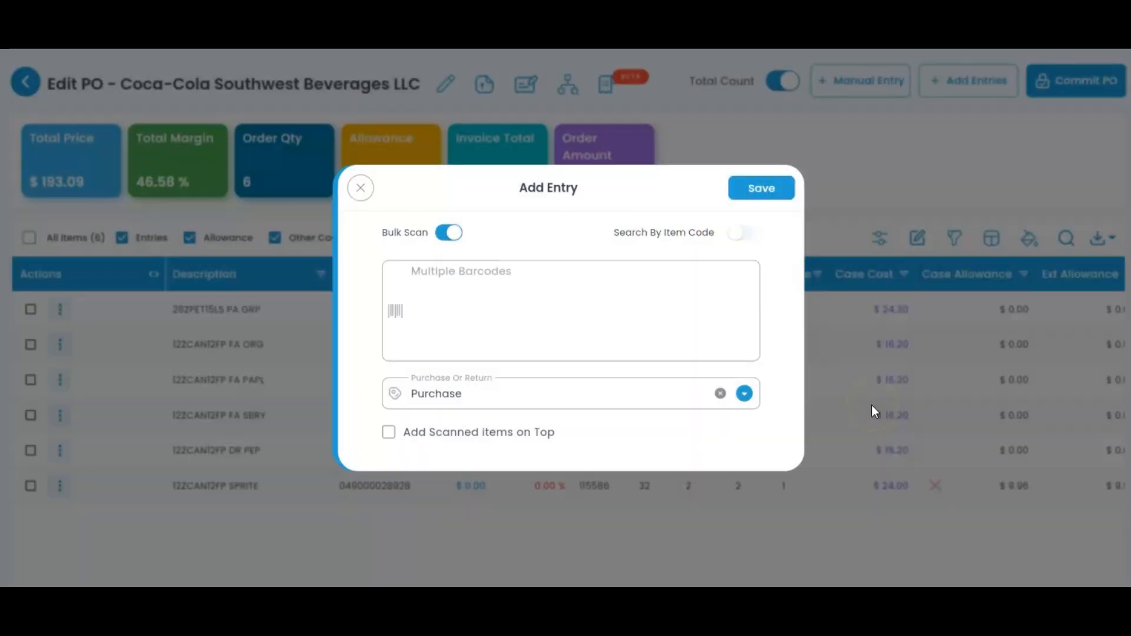
left_click(361, 188)
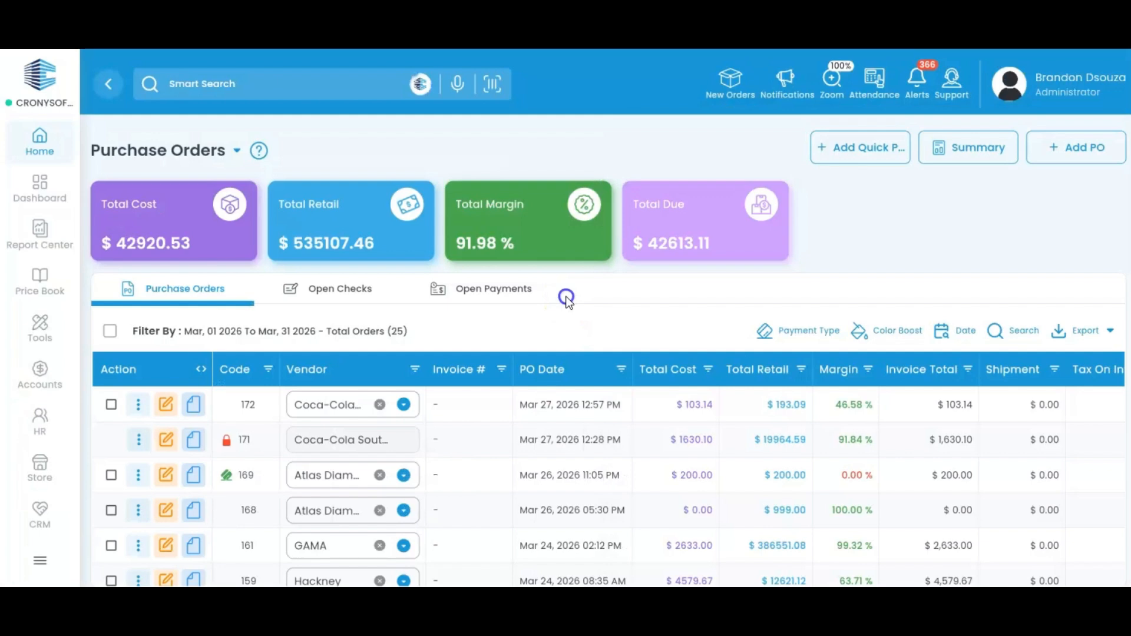
- Create a quick purchase order for Coca-Cola Southwest Beverages LLC in Beverages, paid by auto-generated Blank Check for 300, and close the check preview
left_click(868, 157)
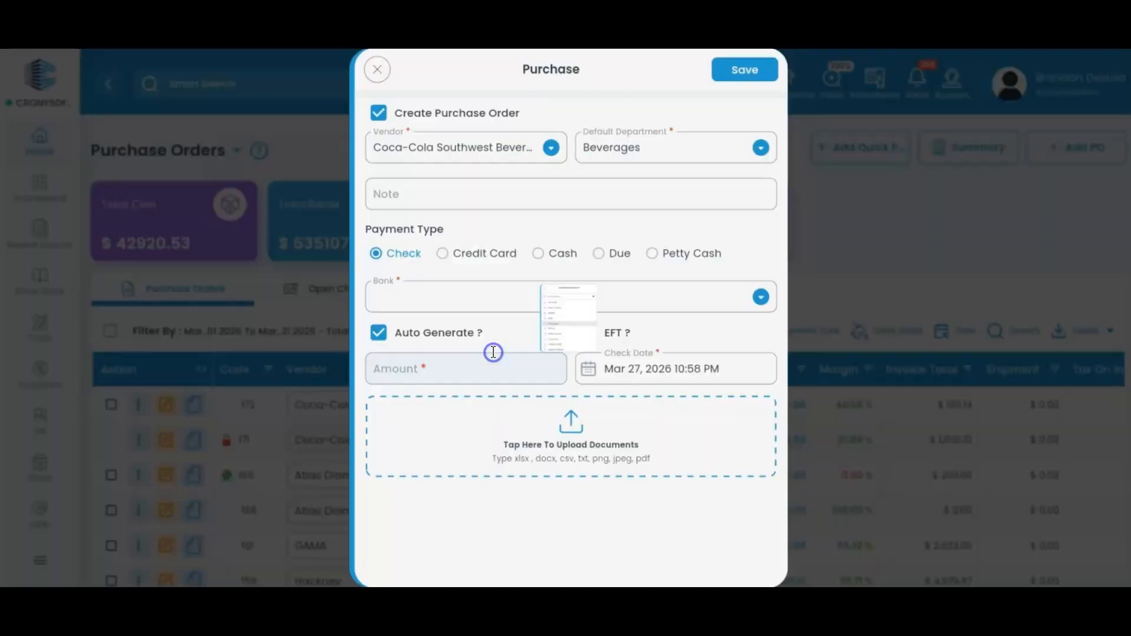
left_click(484, 386)
type("300")
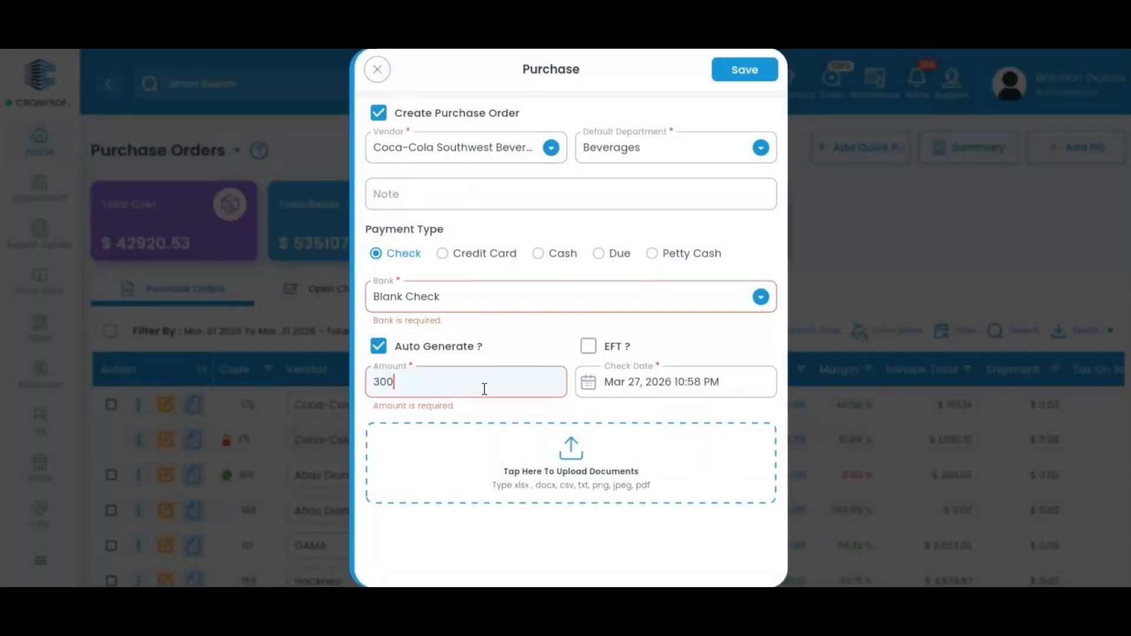
left_click(744, 70)
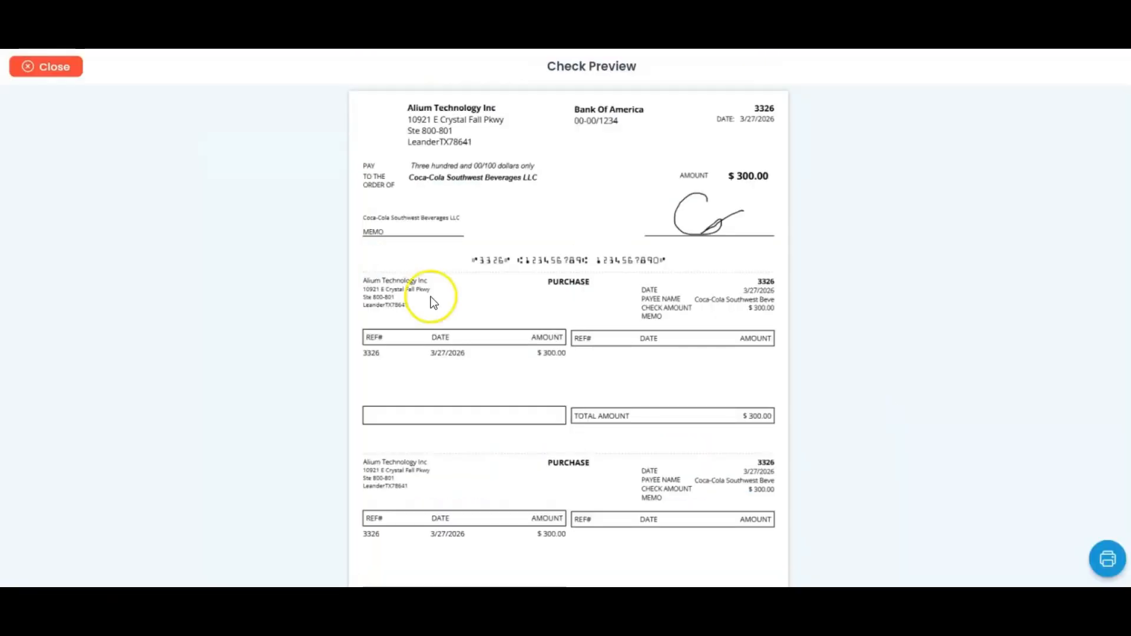
left_click(44, 69)
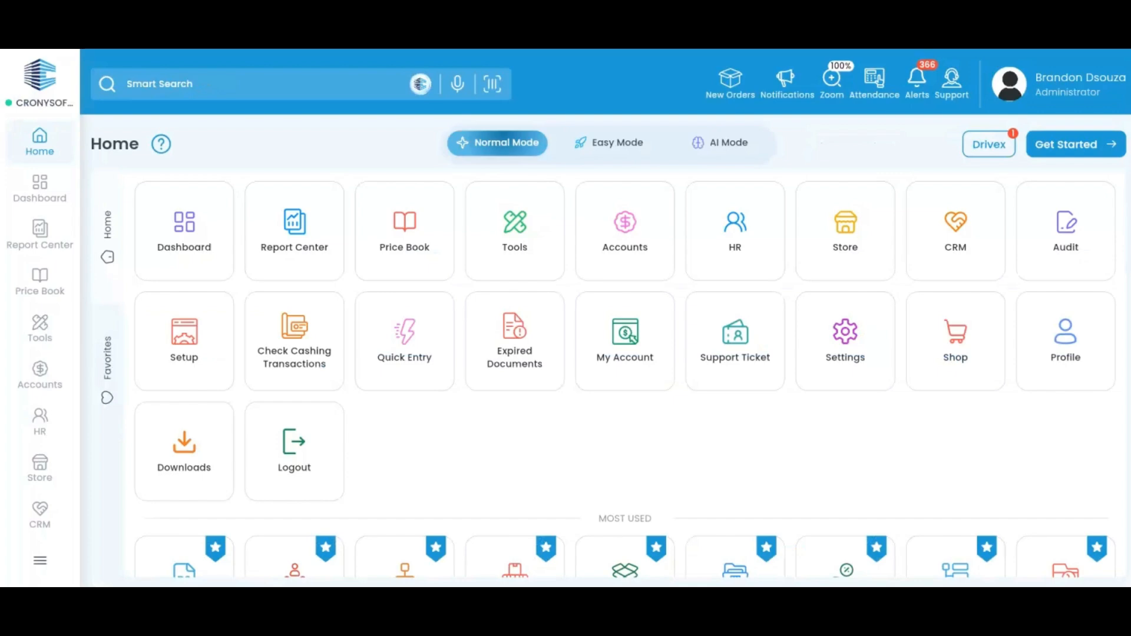
left_click(975, 146)
left_click(1055, 159)
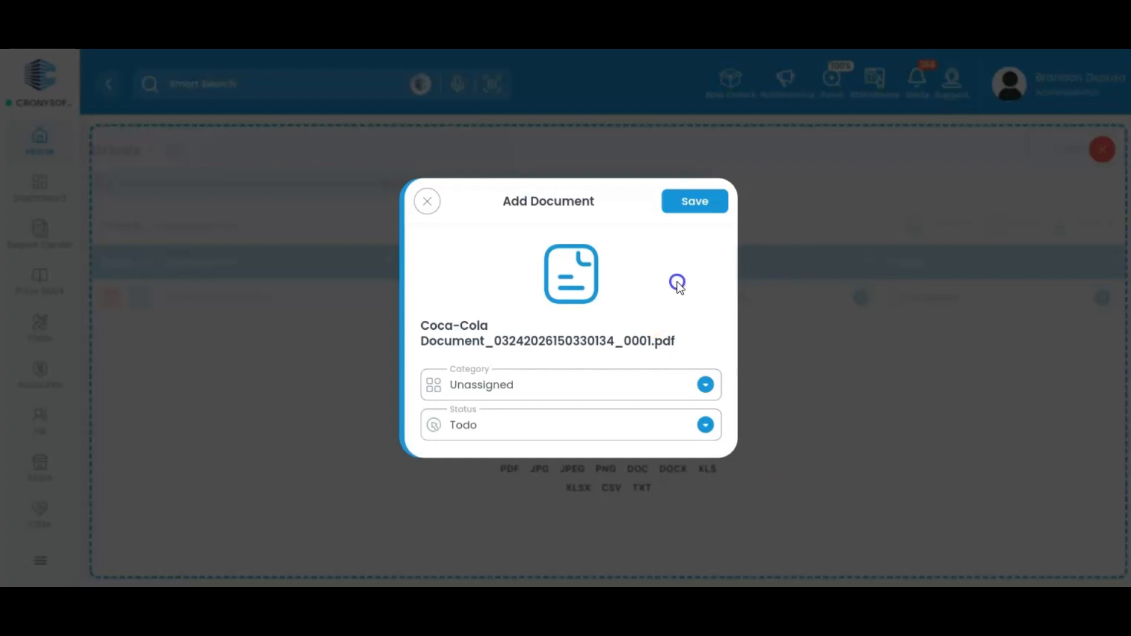
left_click(671, 376)
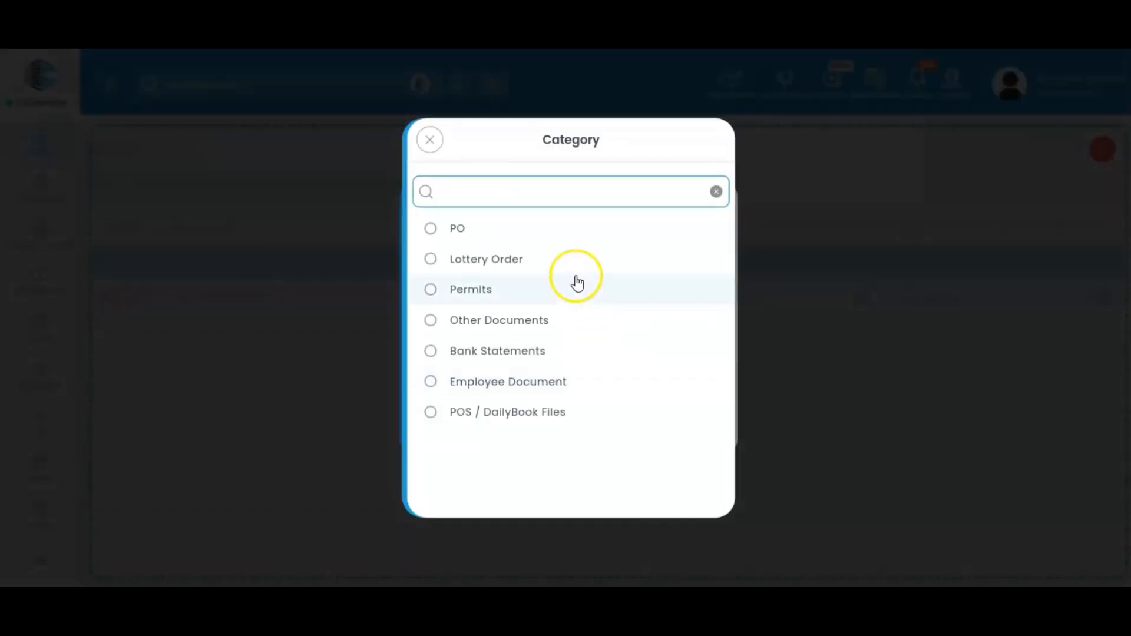
left_click(550, 230)
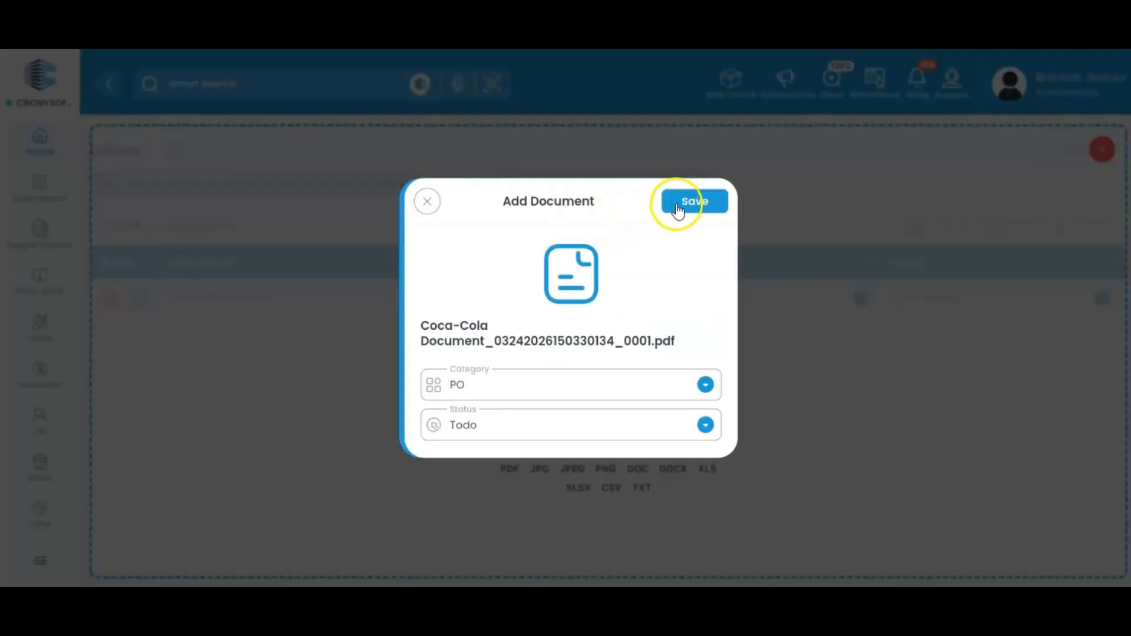
left_click(676, 204)
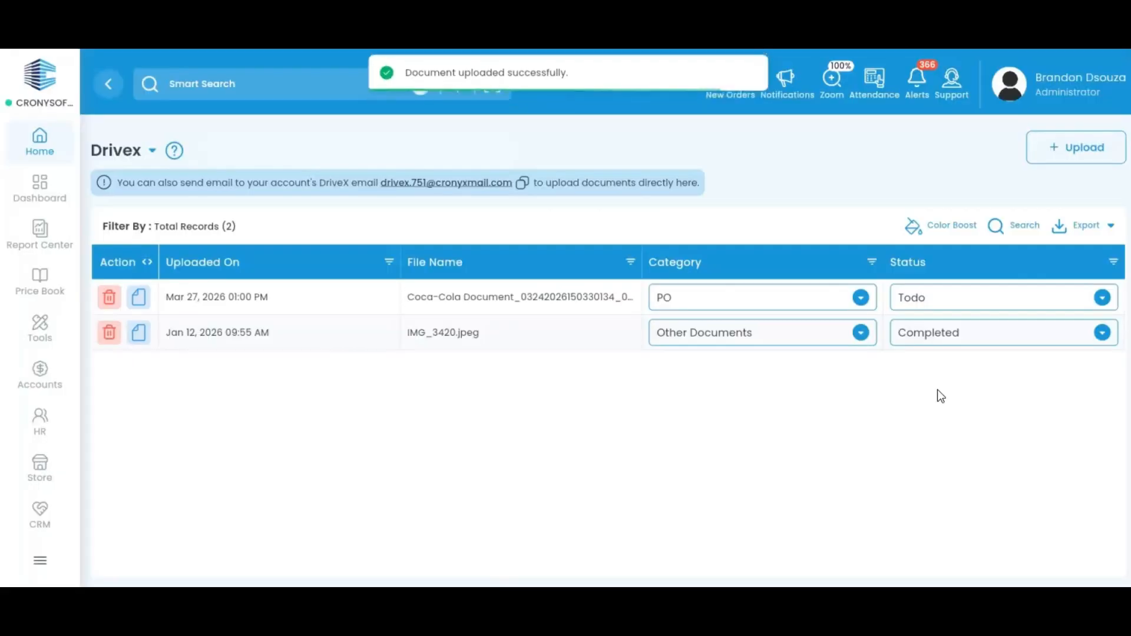